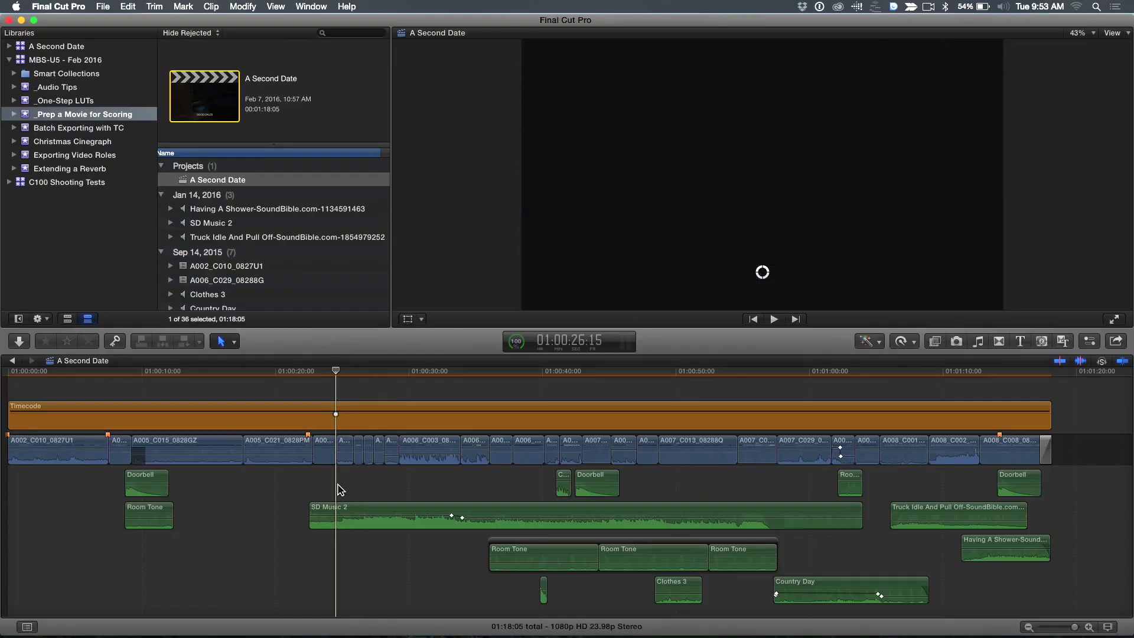
Step: Show the Tags index and jump to the Frenetic Music and Music Punch markers
{"action": "left_click", "coordinate": [277, 374]}
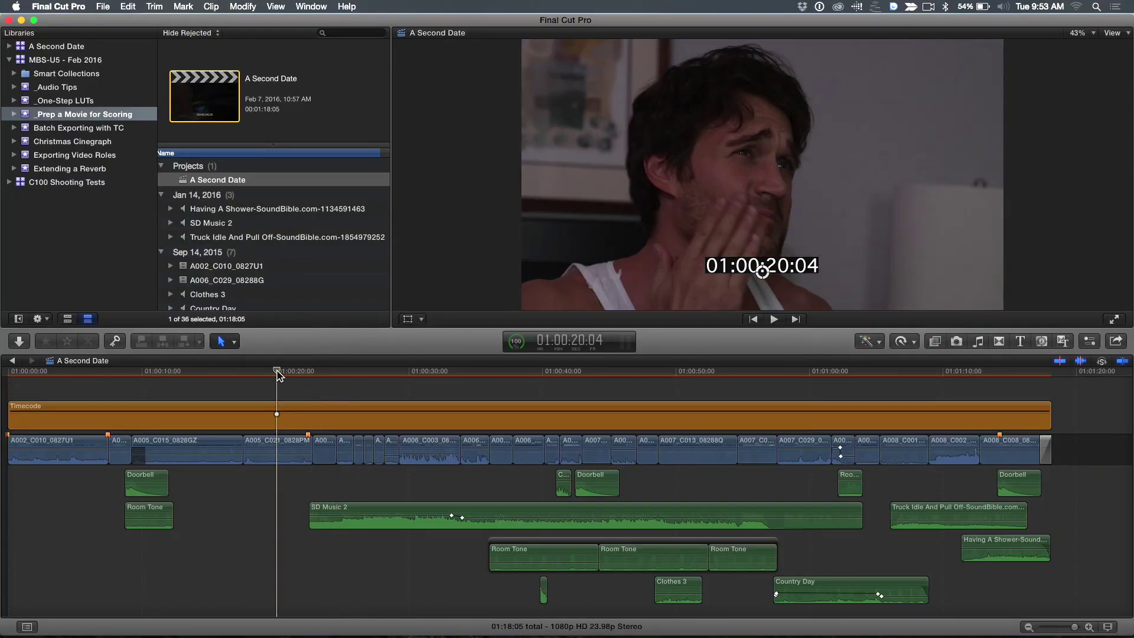
{"action": "left_click", "coordinate": [27, 627]}
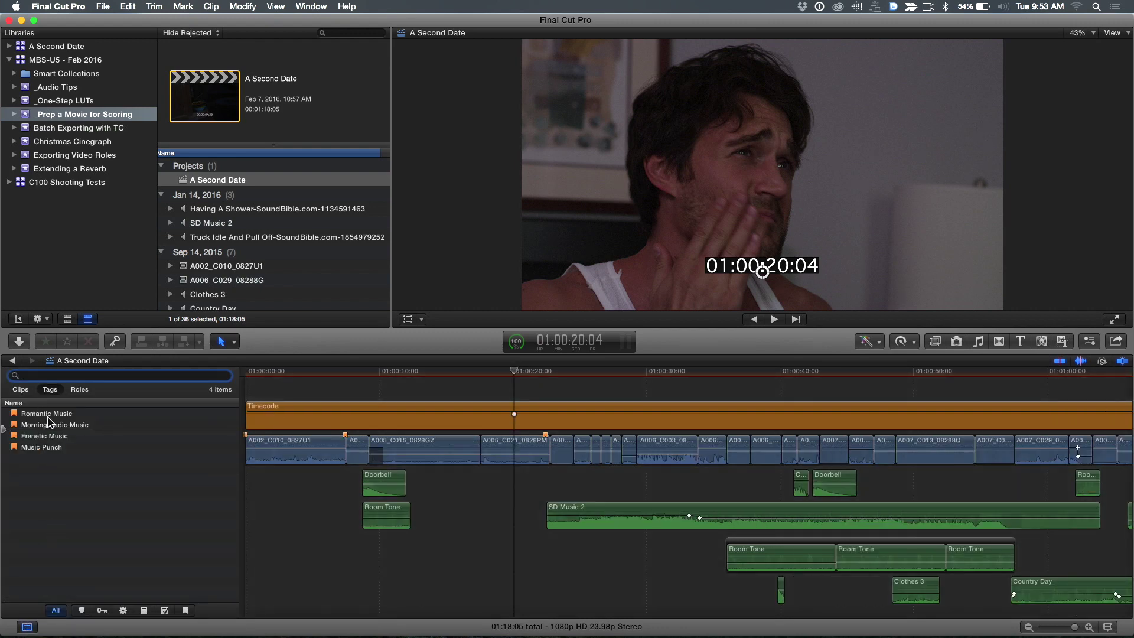
{"action": "left_click", "coordinate": [69, 437]}
{"action": "left_click", "coordinate": [61, 448]}
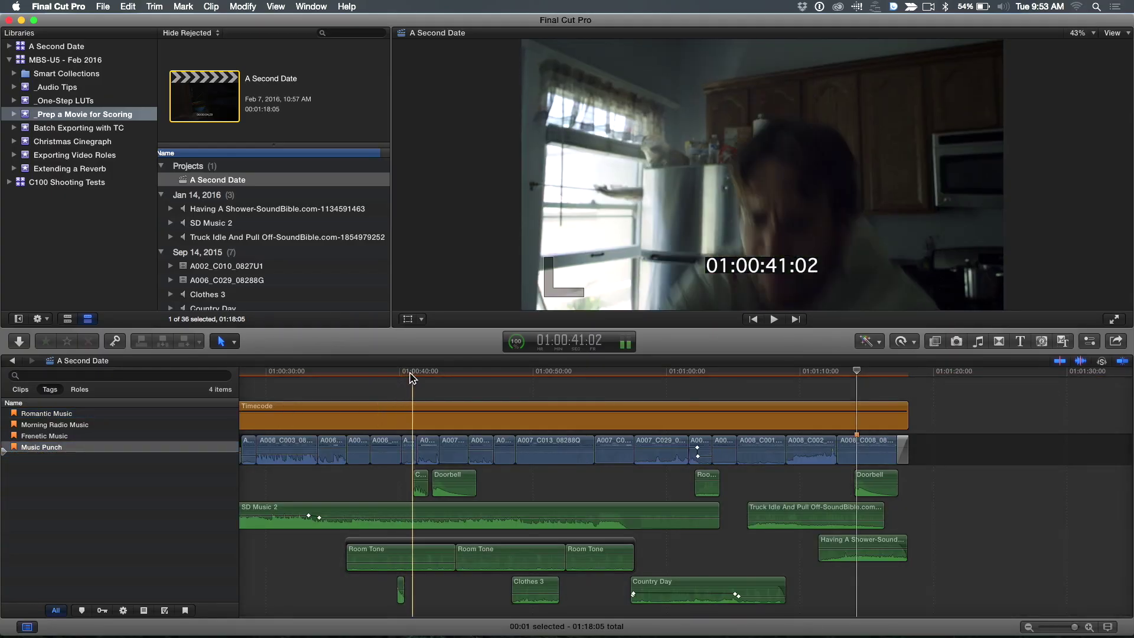
Step: Move the playhead to 01:00:41:08 and select the Timecode clip
{"action": "left_click", "coordinate": [415, 375]}
{"action": "scroll", "coordinate": [416, 378], "scroll_direction": "left", "scroll_amount": 1}
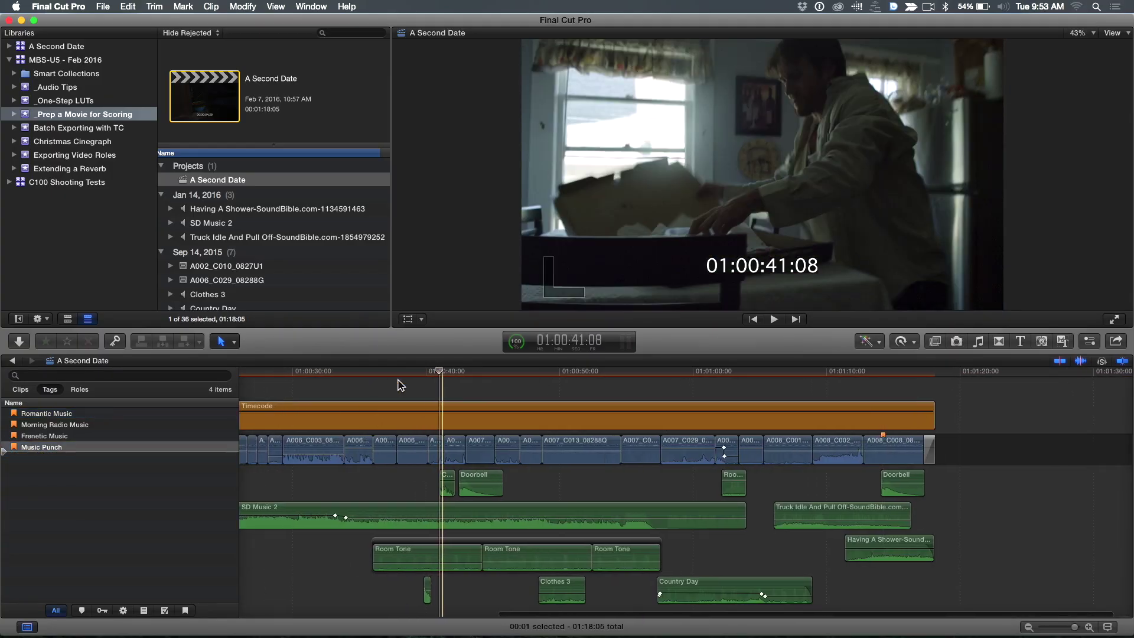
{"action": "left_click", "coordinate": [345, 409]}
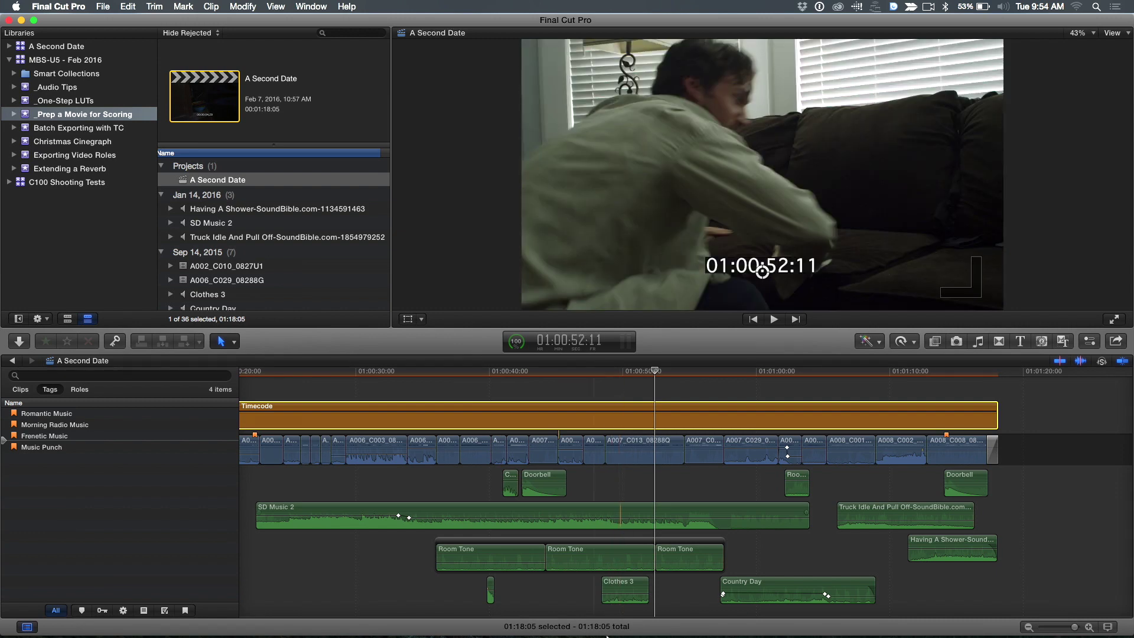
Step: Switch to Logic Pro X and use File > New to create a project with one Audio track
{"action": "mouse_move", "coordinate": [522, 629]}
{"action": "left_click", "coordinate": [630, 631]}
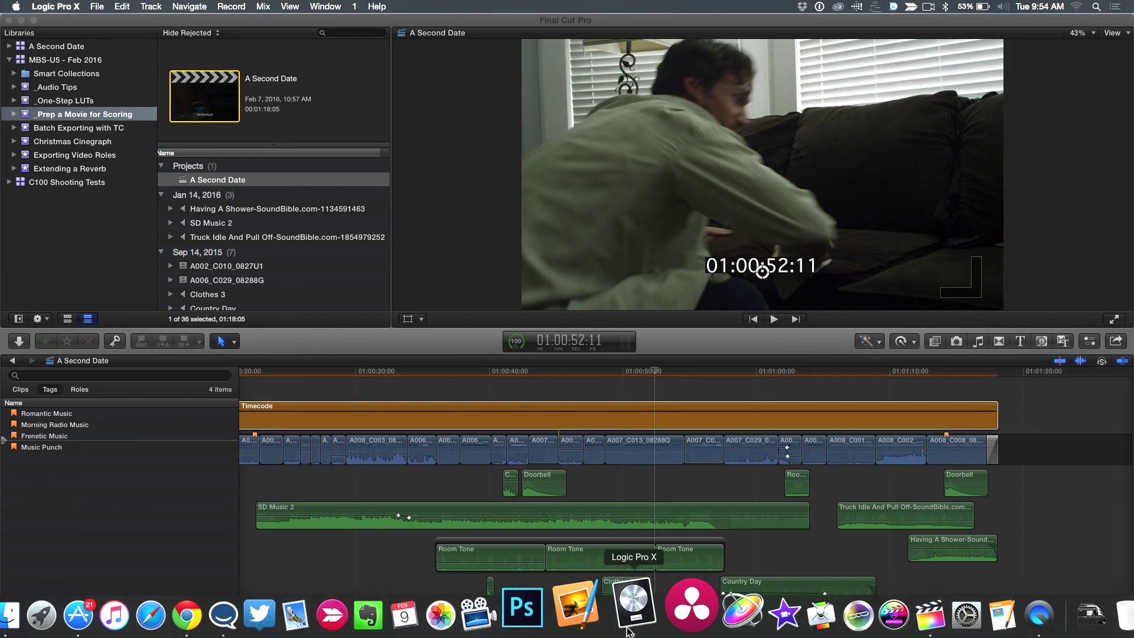
{"action": "left_click", "coordinate": [97, 7]}
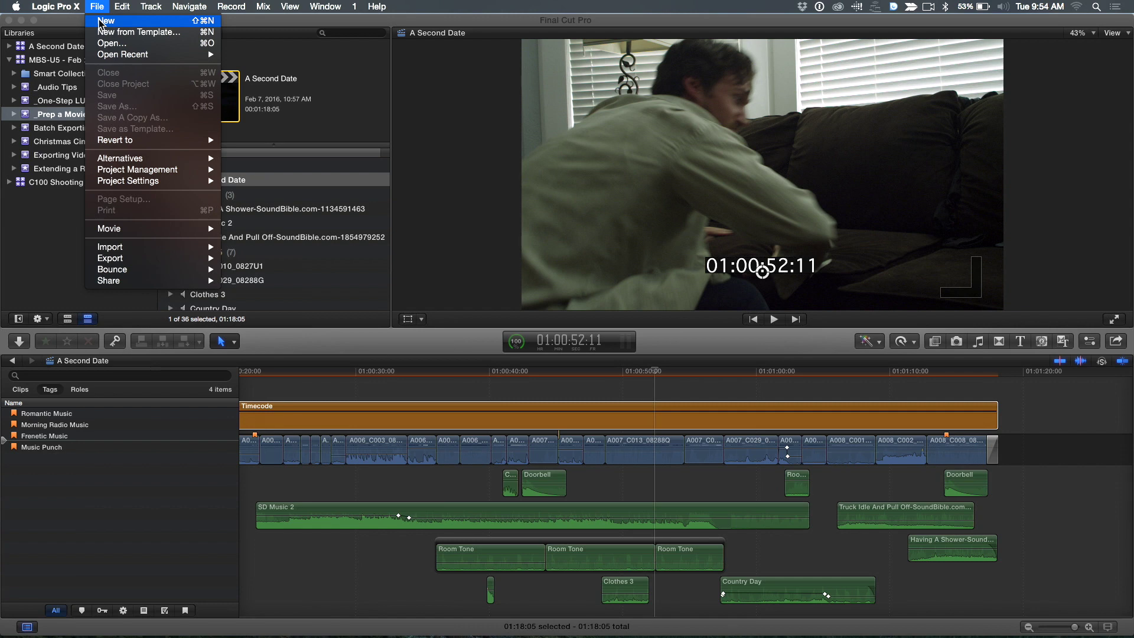
{"action": "left_click", "coordinate": [100, 21]}
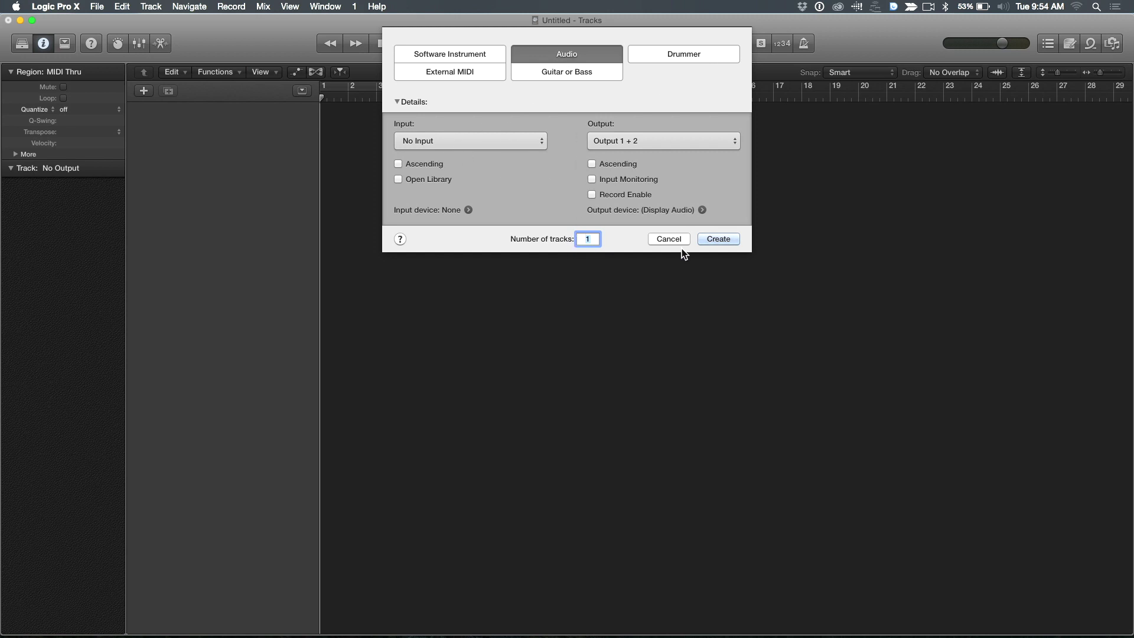
{"action": "left_click", "coordinate": [713, 240]}
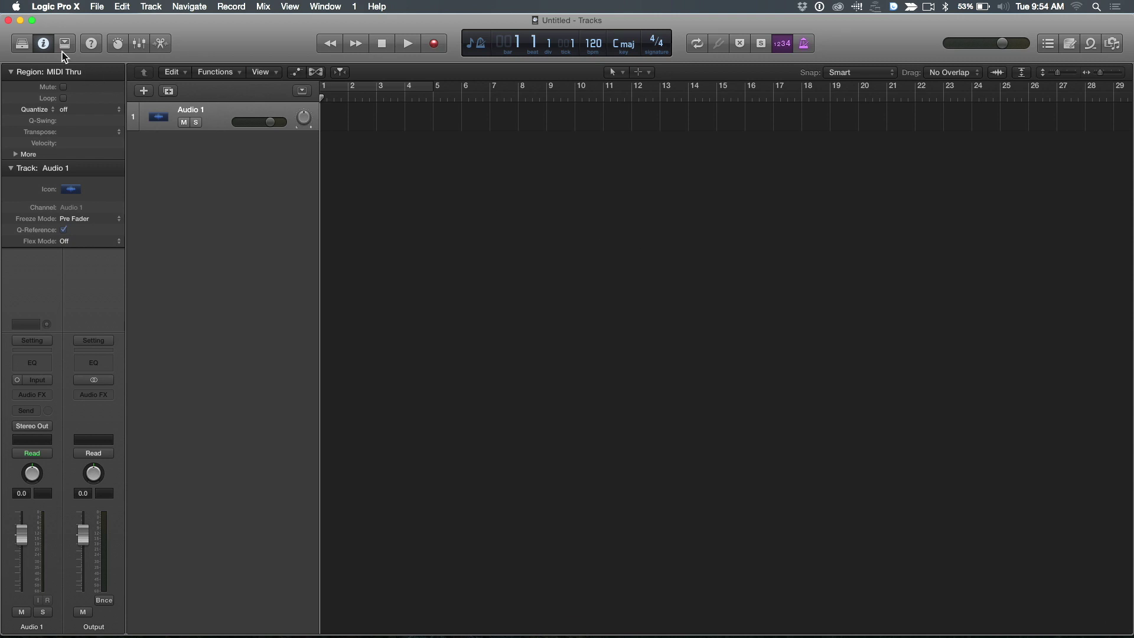
Step: Close the Inspector and Library panels, leaving only the Audio 1 track and timeline
{"action": "left_click", "coordinate": [44, 44]}
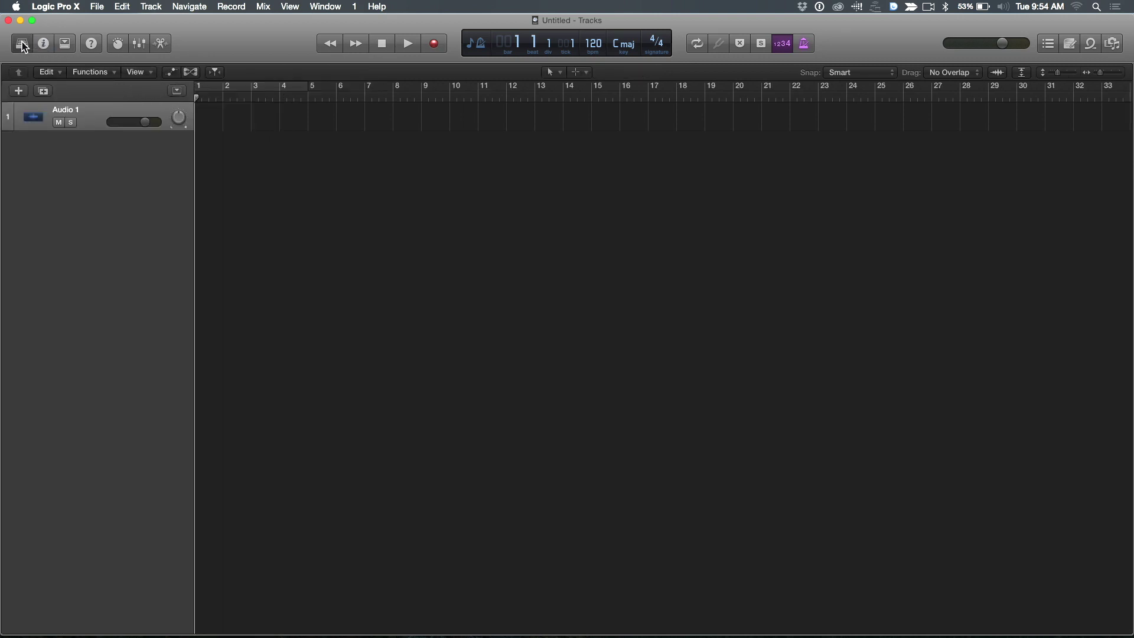
{"action": "left_click", "coordinate": [22, 44]}
{"action": "left_click", "coordinate": [22, 45]}
{"action": "left_click", "coordinate": [22, 45]}
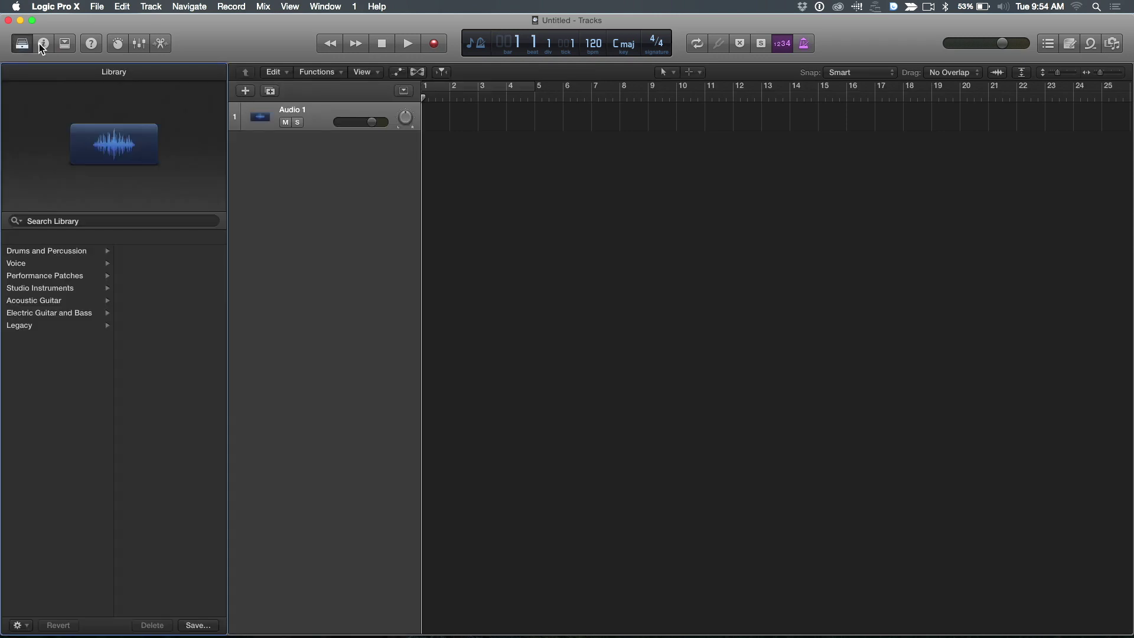
{"action": "left_click", "coordinate": [42, 47]}
{"action": "left_click", "coordinate": [42, 47]}
{"action": "left_click", "coordinate": [22, 44]}
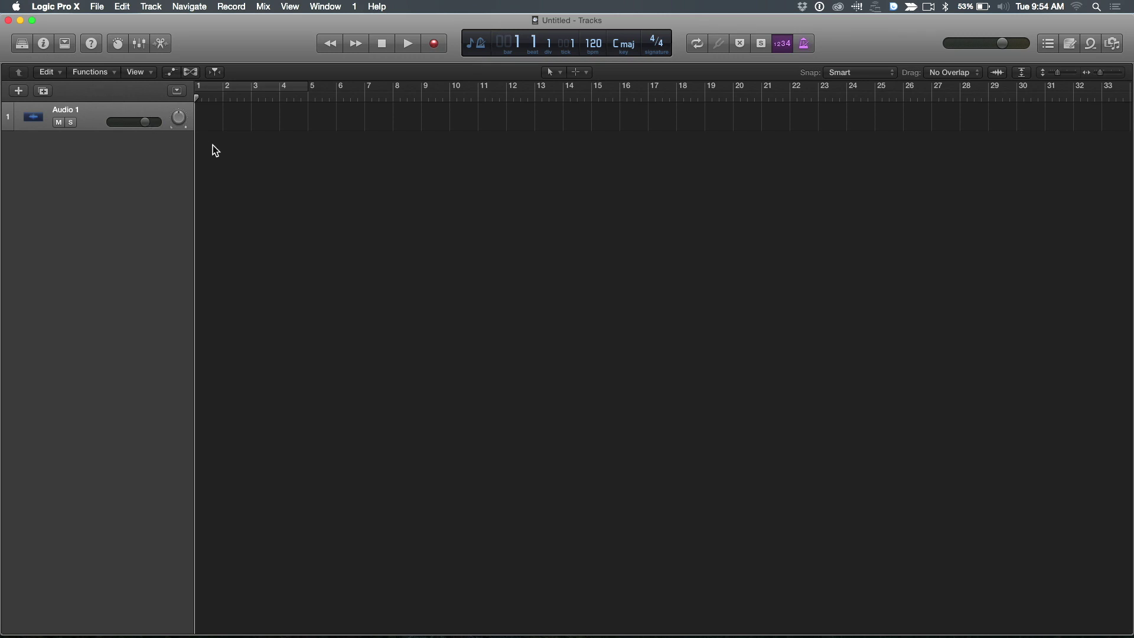
Step: Turn on Global Tracks to reveal the Arrangement, Marker, Signature and Tempo tracks
{"action": "left_click", "coordinate": [177, 92]}
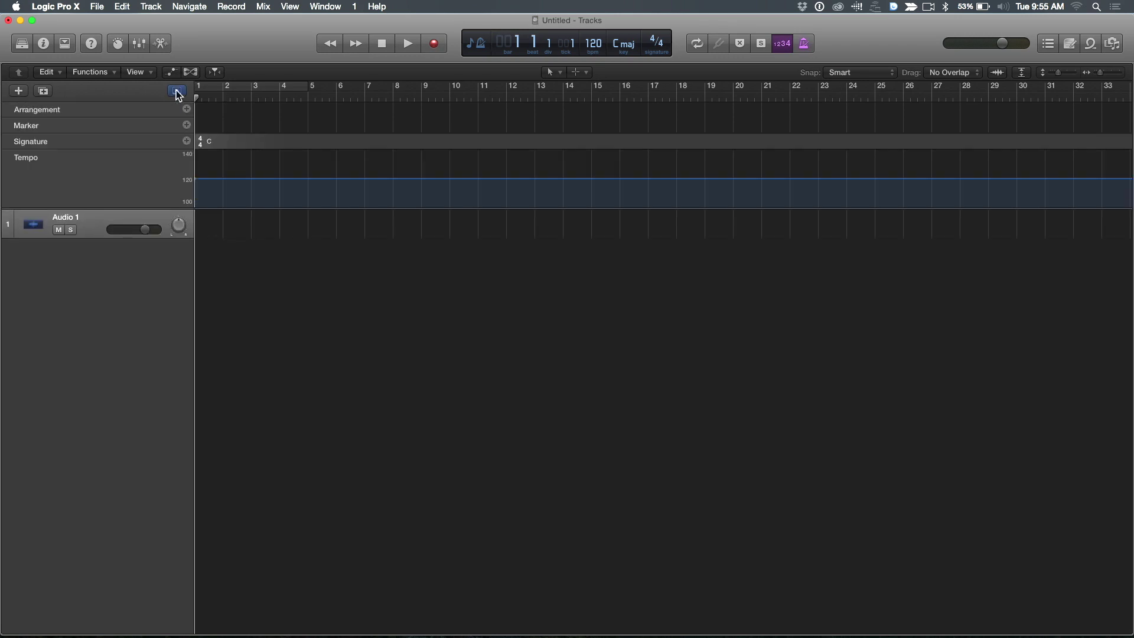
{"action": "left_click", "coordinate": [177, 92]}
{"action": "left_click", "coordinate": [177, 92]}
Step: In Configure Global Tracks, uncheck Tempo, Signature and Arrangement, and check Movie
{"action": "left_click", "coordinate": [155, 7]}
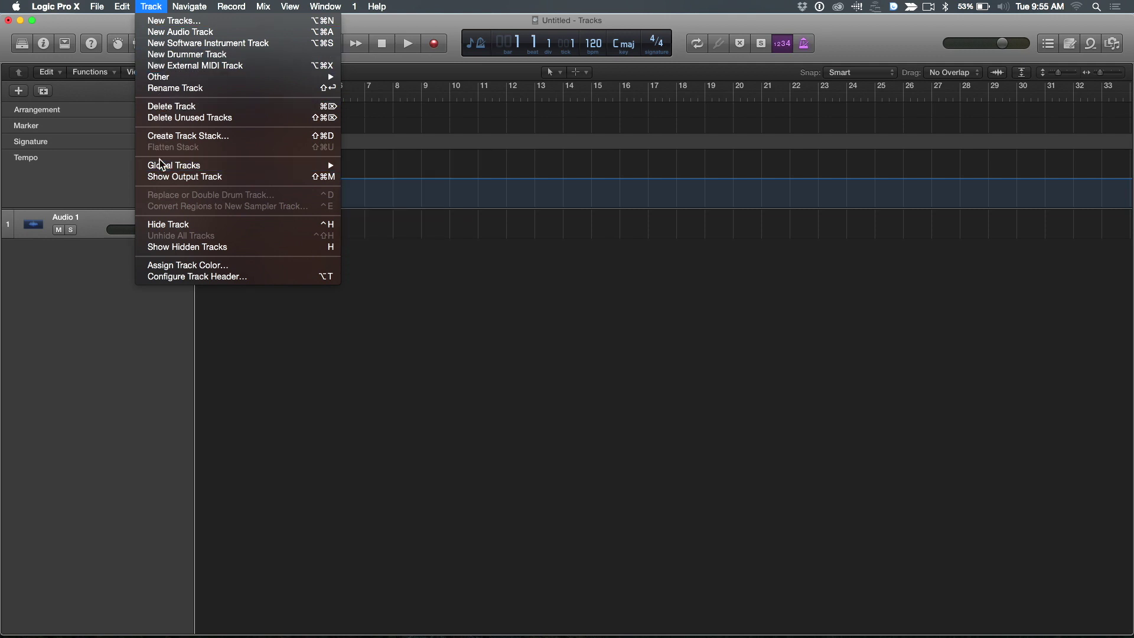
{"action": "mouse_move", "coordinate": [164, 168]}
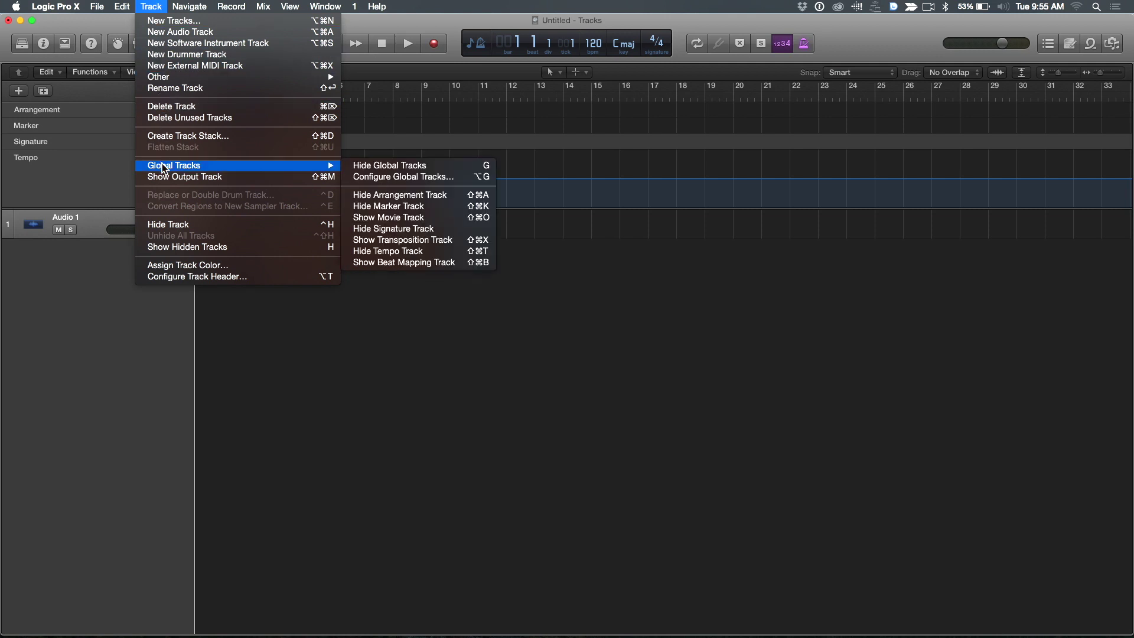
{"action": "left_click", "coordinate": [366, 177]}
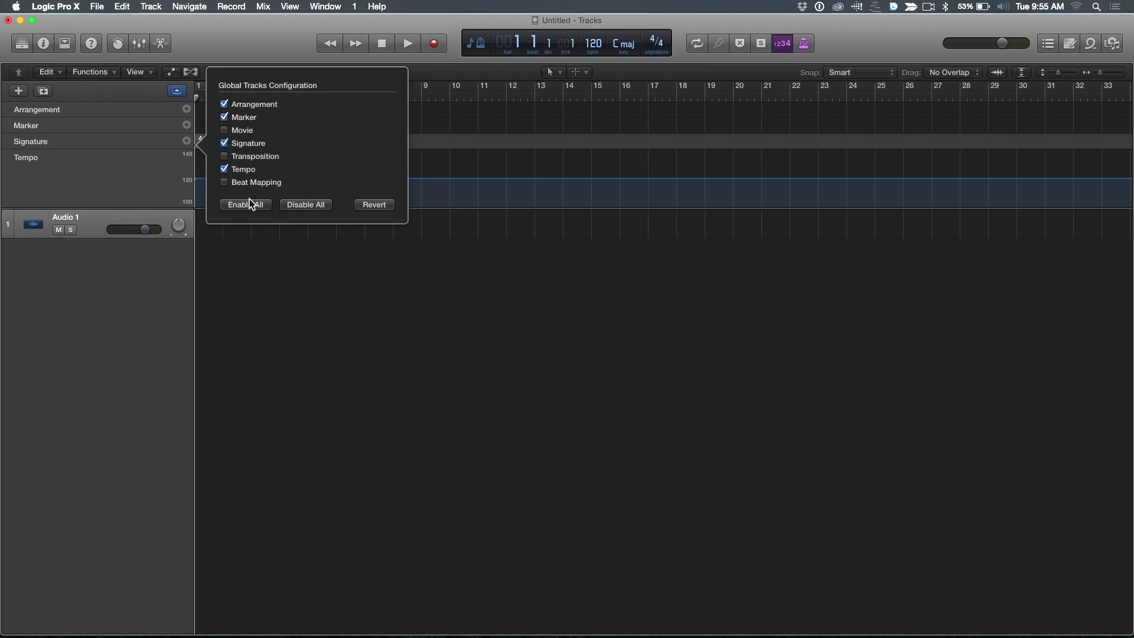
{"action": "left_click", "coordinate": [224, 170]}
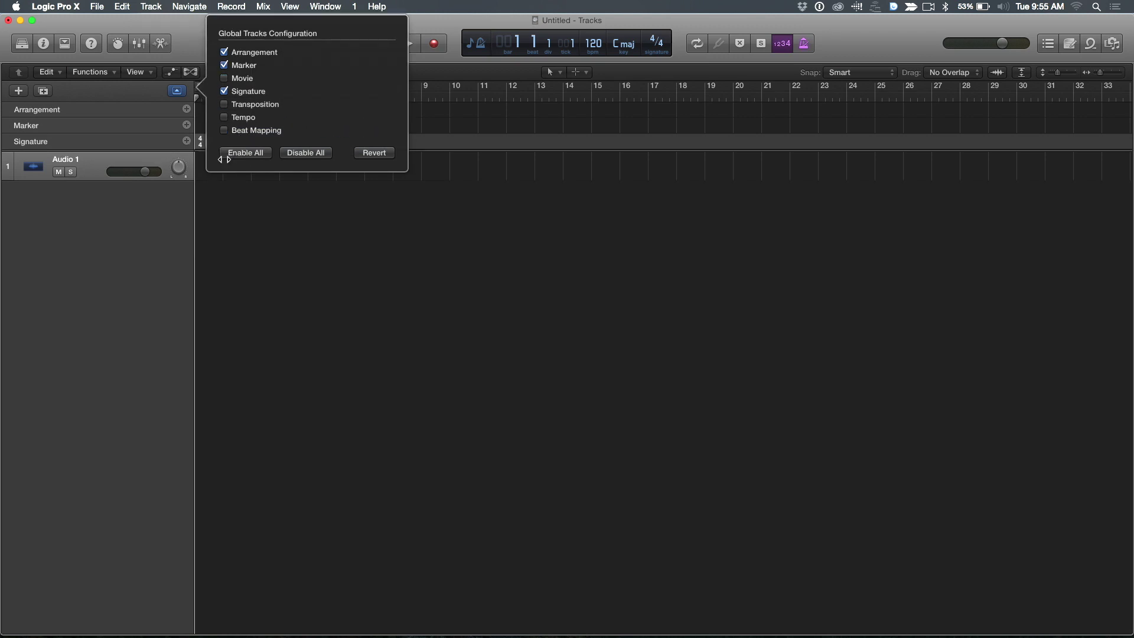
{"action": "left_click", "coordinate": [225, 93]}
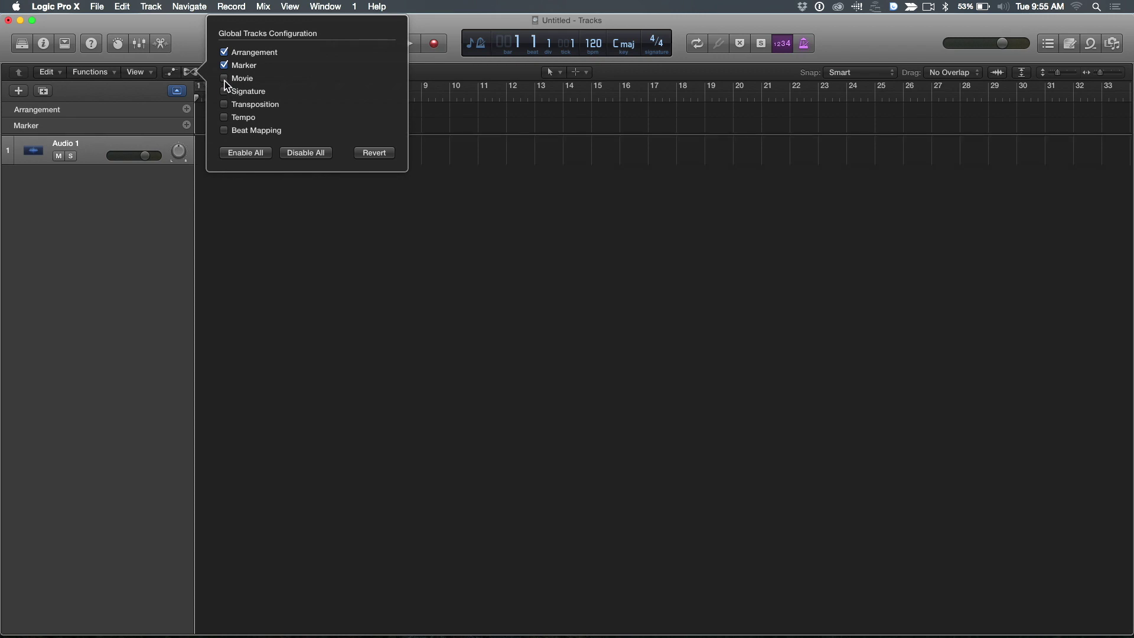
{"action": "left_click", "coordinate": [224, 78]}
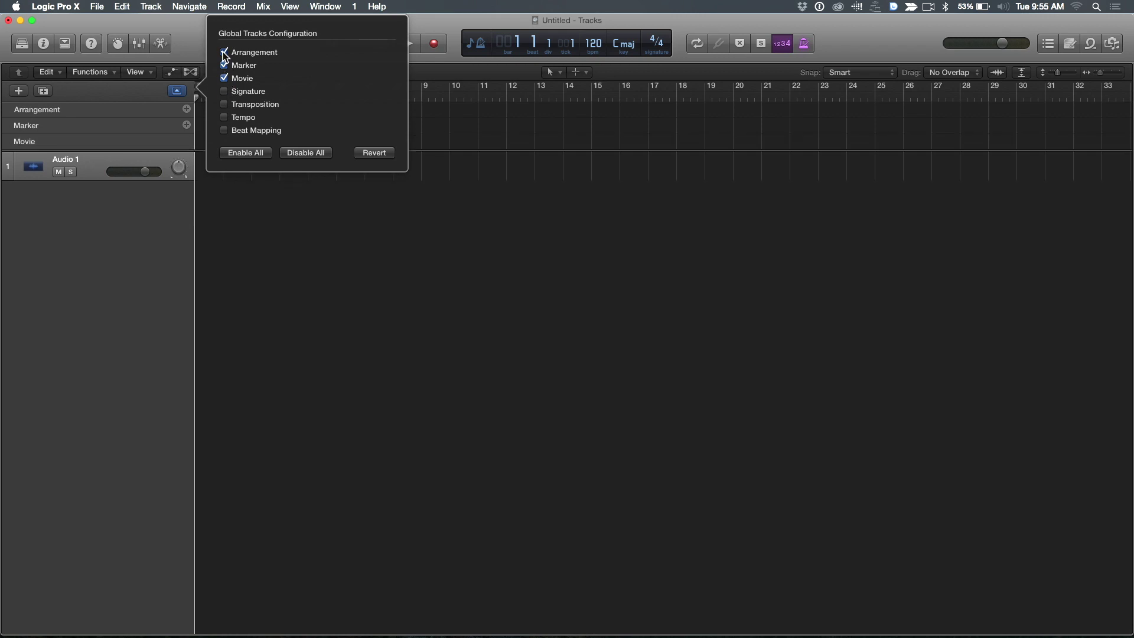
{"action": "left_click", "coordinate": [224, 52]}
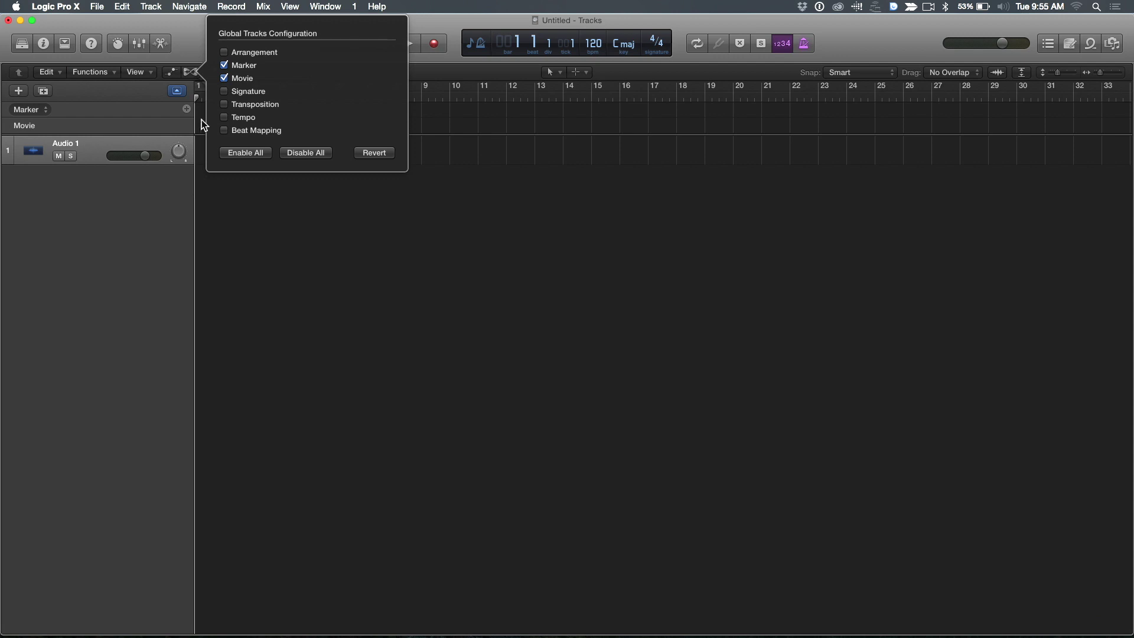
{"action": "left_click", "coordinate": [130, 236]}
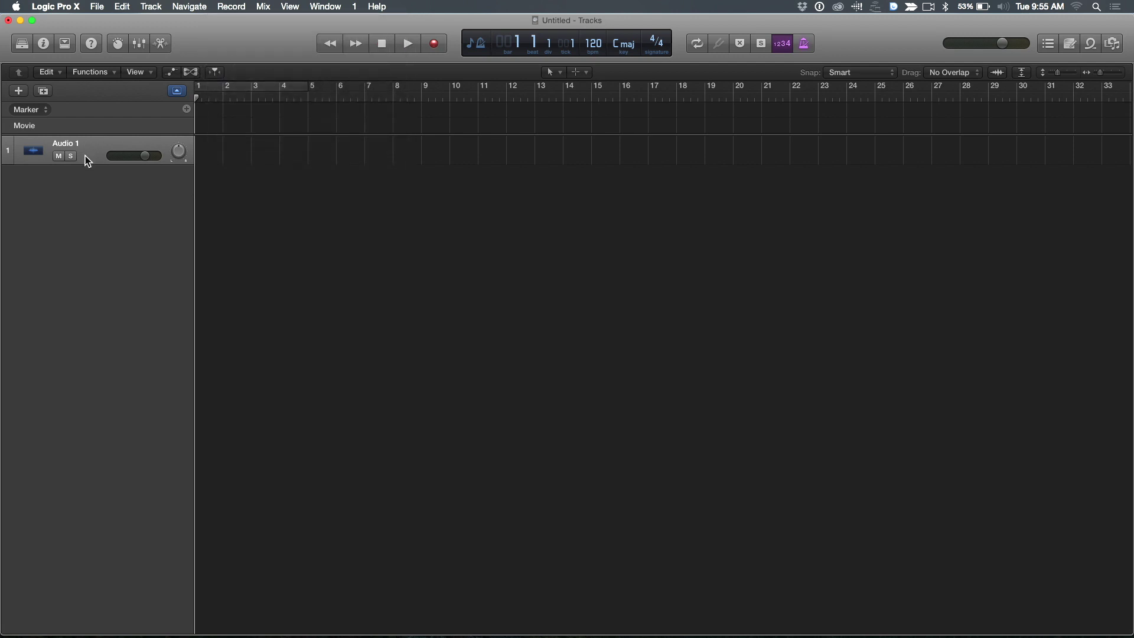
Step: Open A Second Date Ref Movie.mov from Desktop > Files for Feb 9 MBS via the Movie track
{"action": "left_click", "coordinate": [34, 130]}
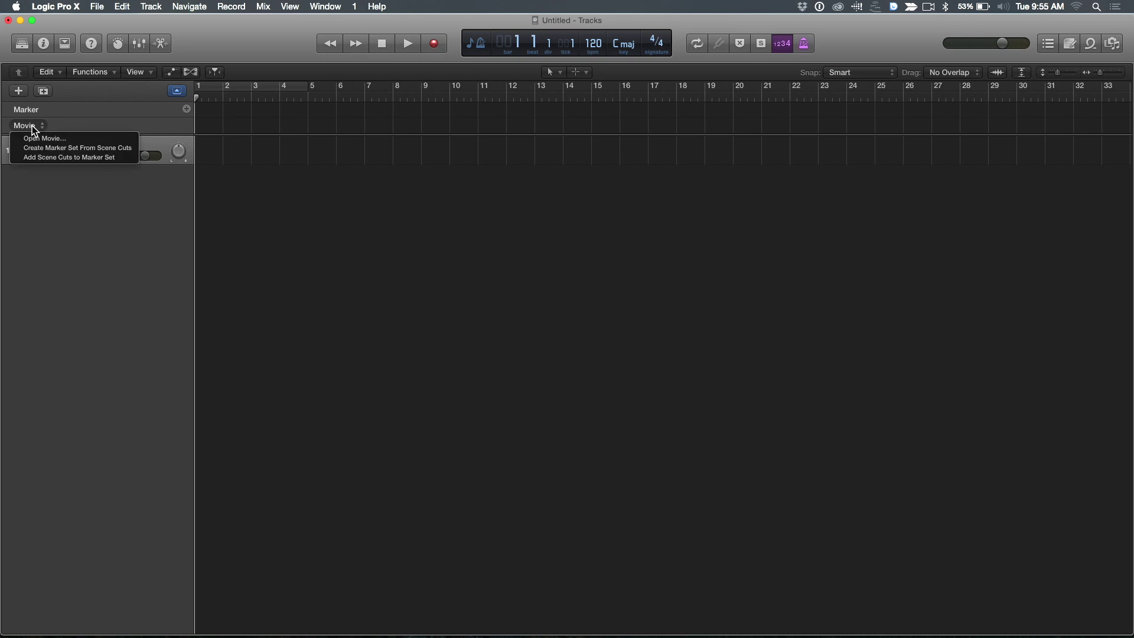
{"action": "left_click", "coordinate": [37, 145]}
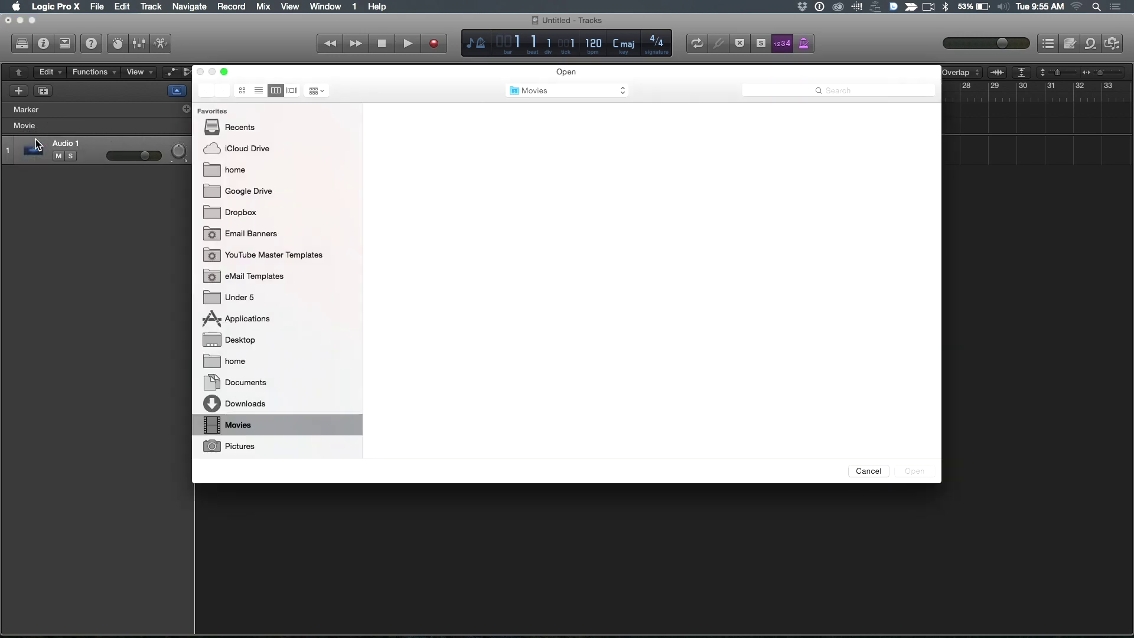
{"action": "key", "text": "super+shift+d"}
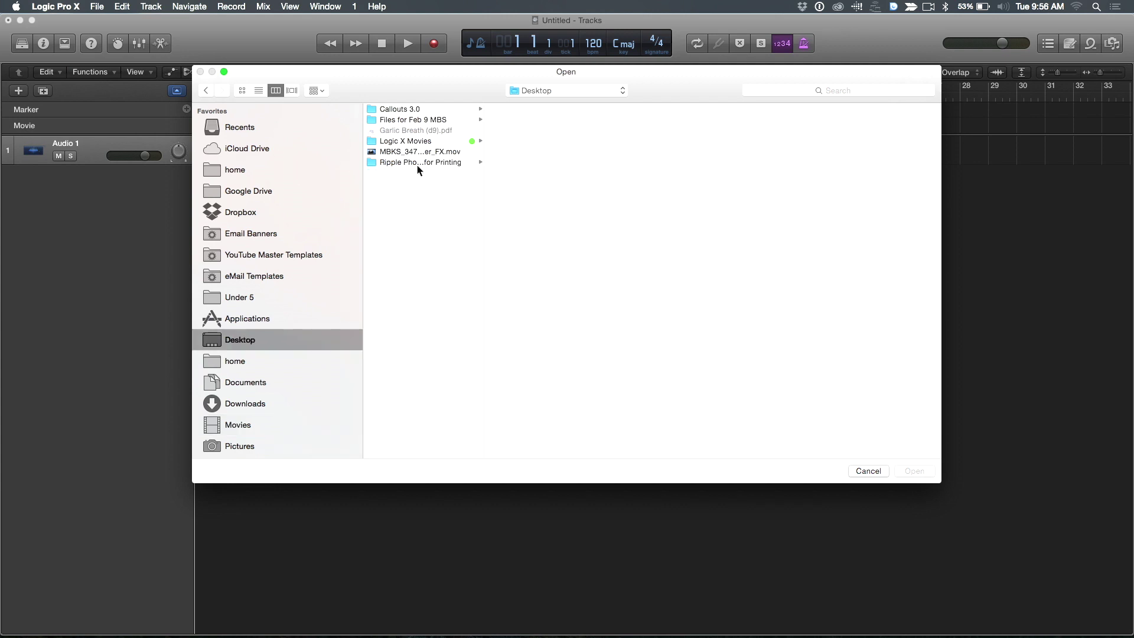
{"action": "left_click", "coordinate": [438, 121]}
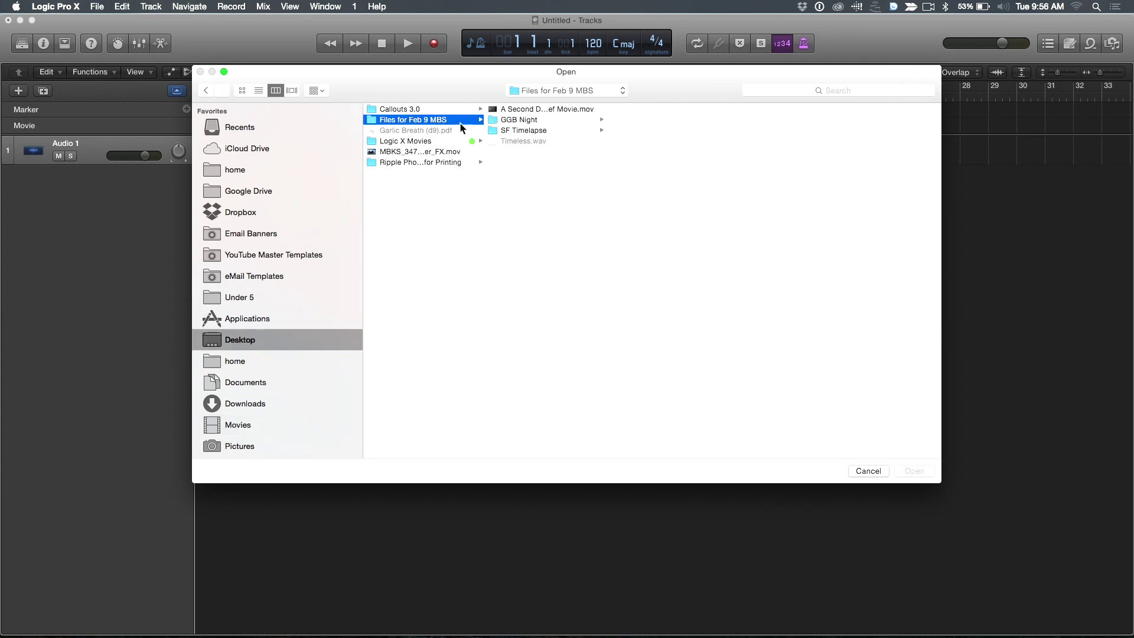
{"action": "left_click", "coordinate": [543, 109]}
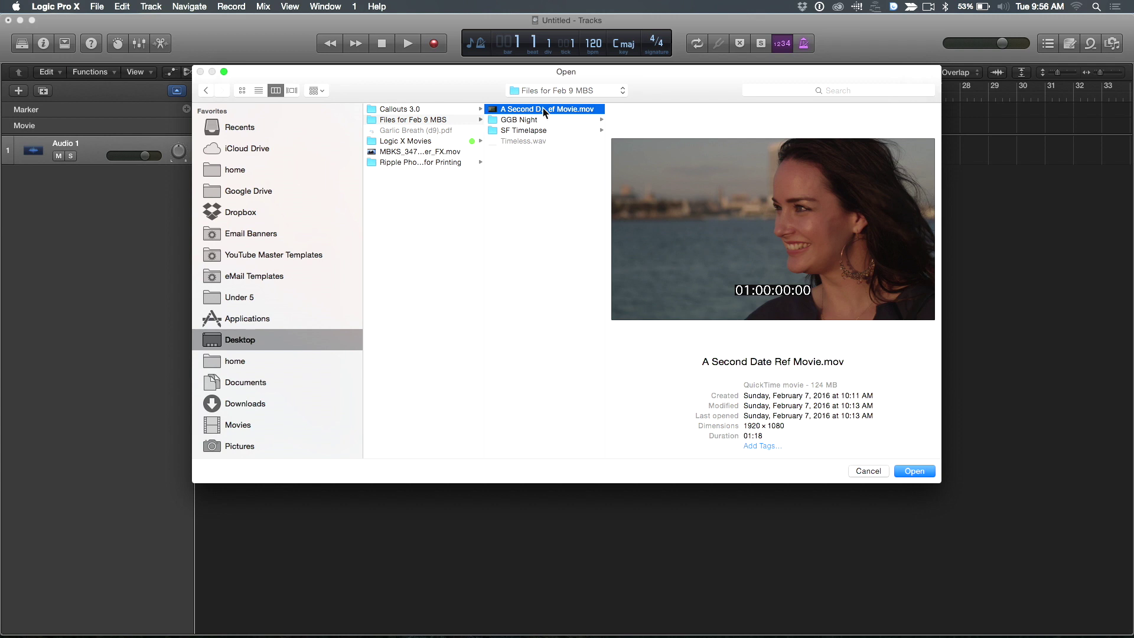
{"action": "left_click", "coordinate": [902, 472]}
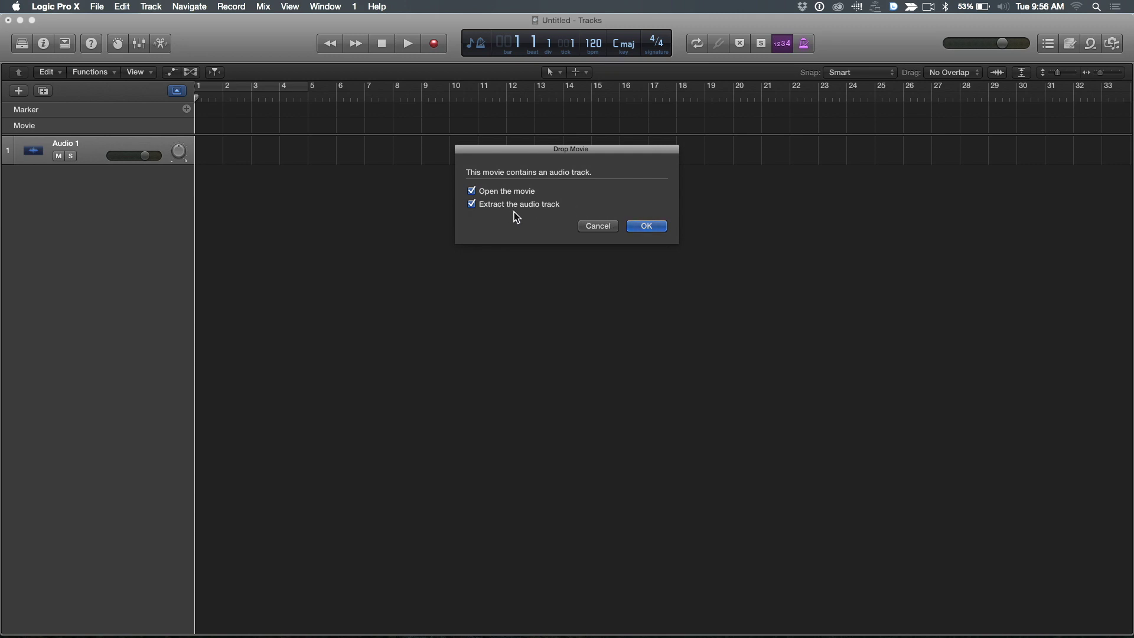
Step: Open the movie with extracted audio at 48000 Hz, then enlarge and reposition the movie window
{"action": "left_click", "coordinate": [631, 230]}
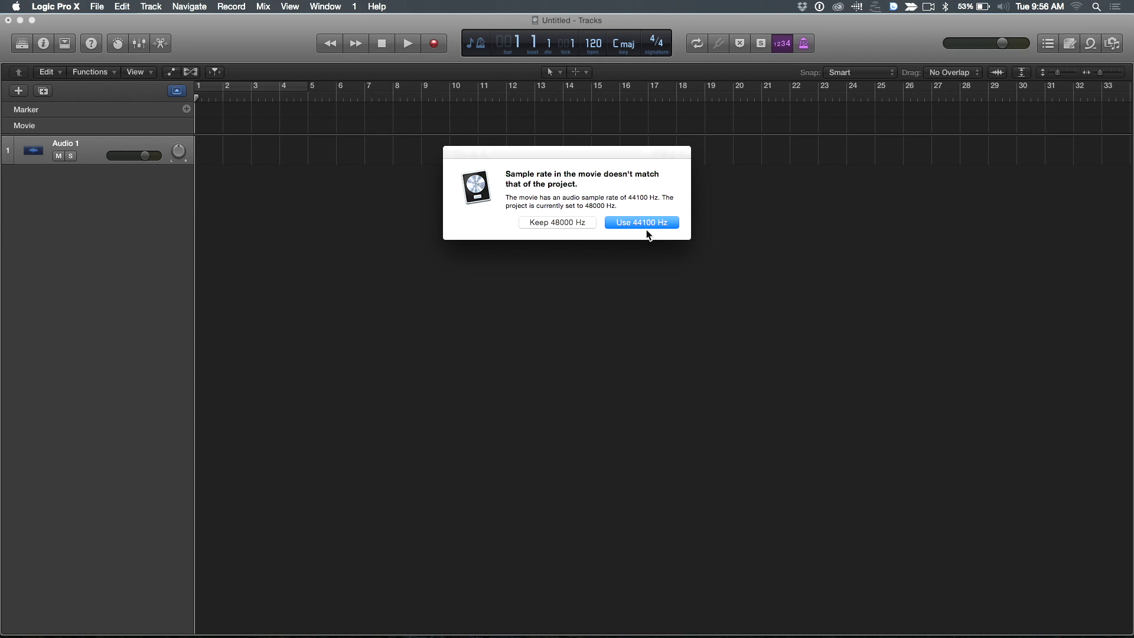
{"action": "left_click", "coordinate": [540, 222]}
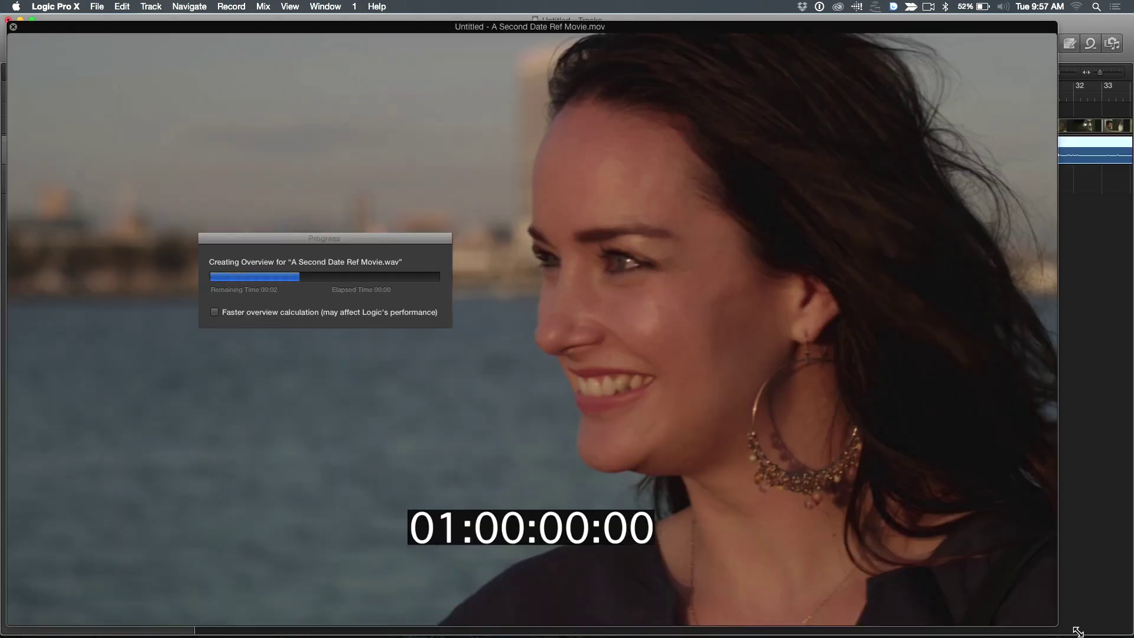
{"action": "left_click_drag", "start_coordinate": [1078, 632], "coordinate": [514, 267]}
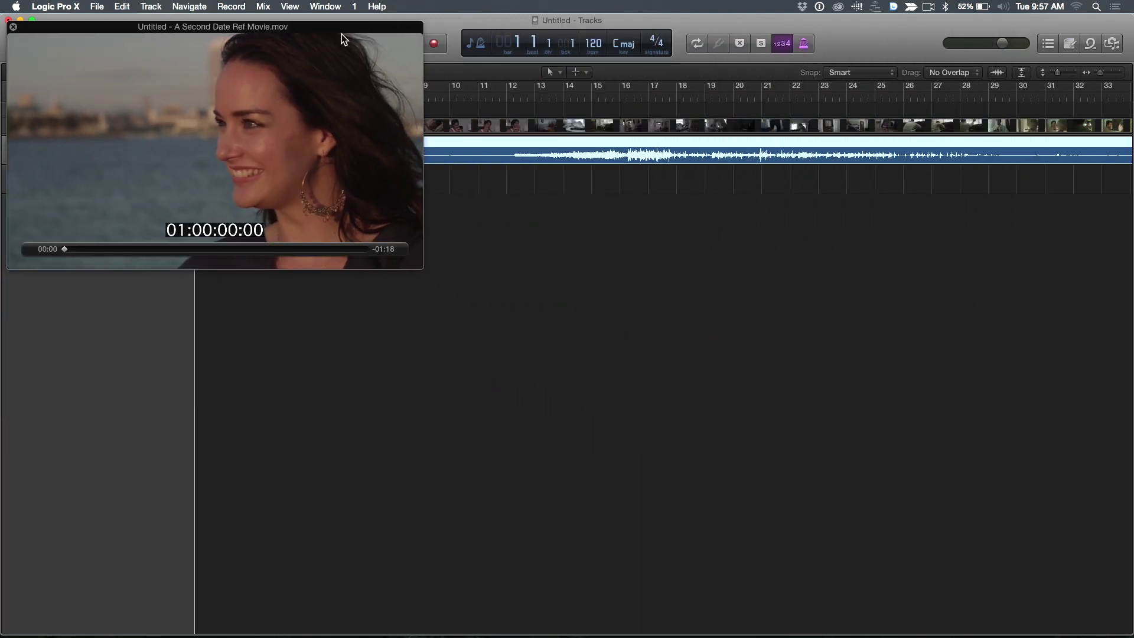
{"action": "left_click_drag", "start_coordinate": [339, 31], "coordinate": [532, 264]}
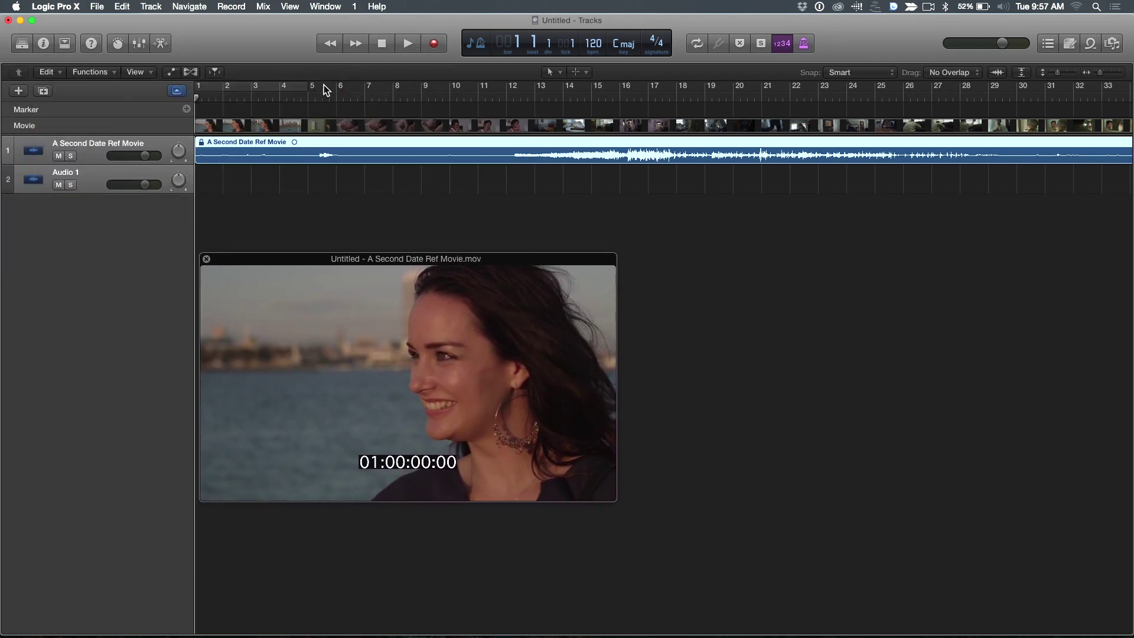
Step: Scrub the film and play it through to about 01:00:28:06
{"action": "left_click_drag", "start_coordinate": [196, 94], "coordinate": [520, 103]}
{"action": "key", "text": "space"}
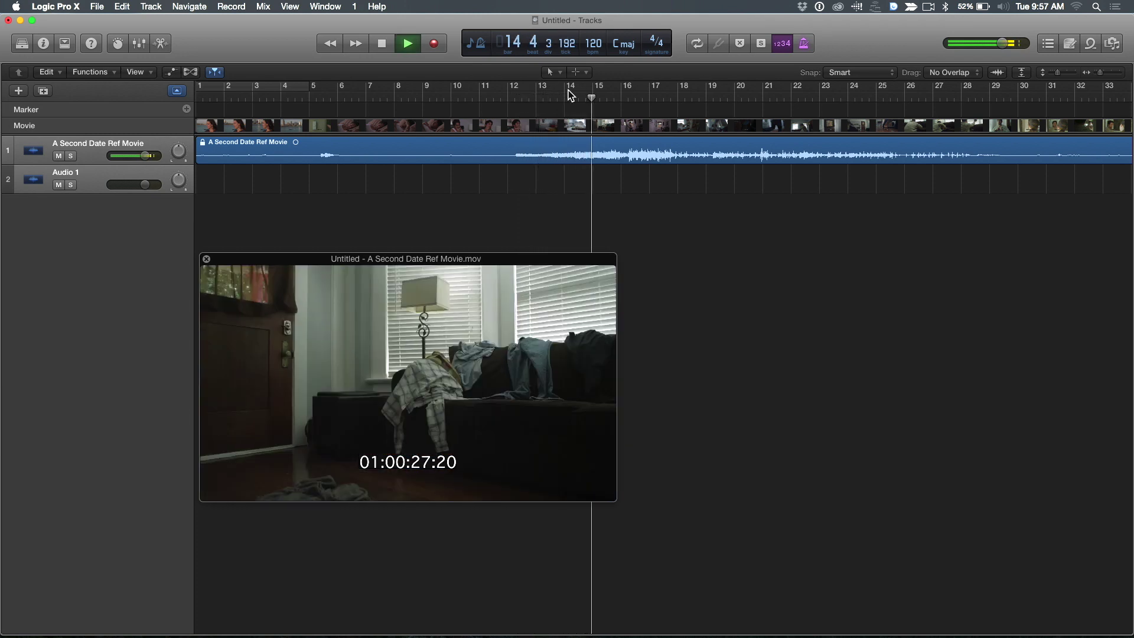
{"action": "key", "text": "space"}
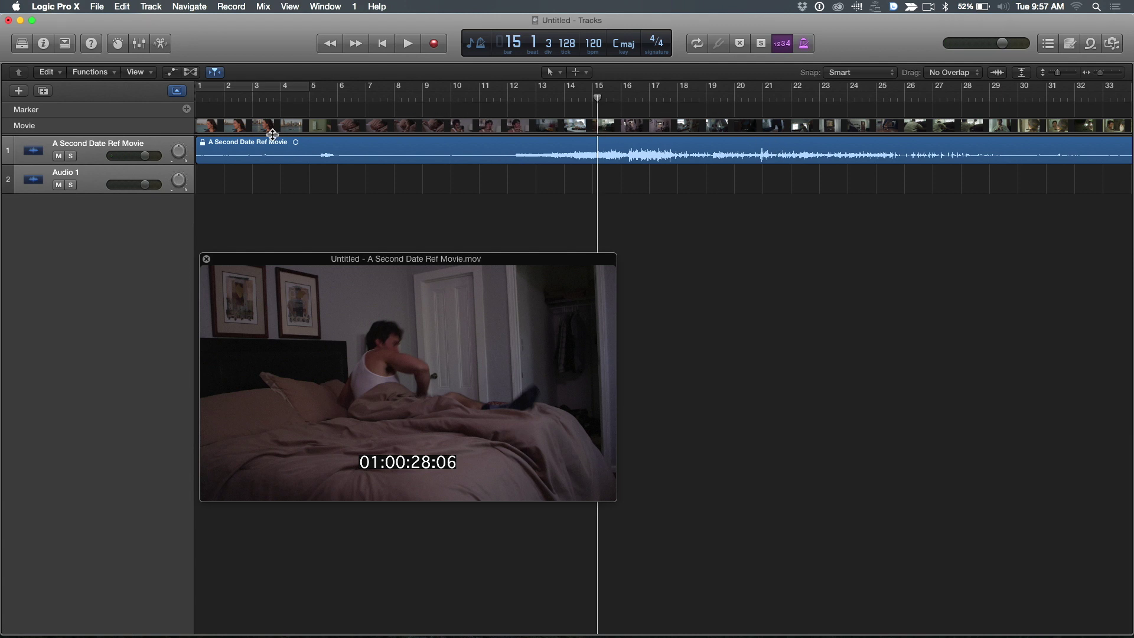
Step: Drag the Movie track's lower edge down to enlarge the Movie and Marker tracks
{"action": "mouse_move", "coordinate": [111, 126]}
{"action": "left_click_drag", "start_coordinate": [112, 132], "coordinate": [111, 207]}
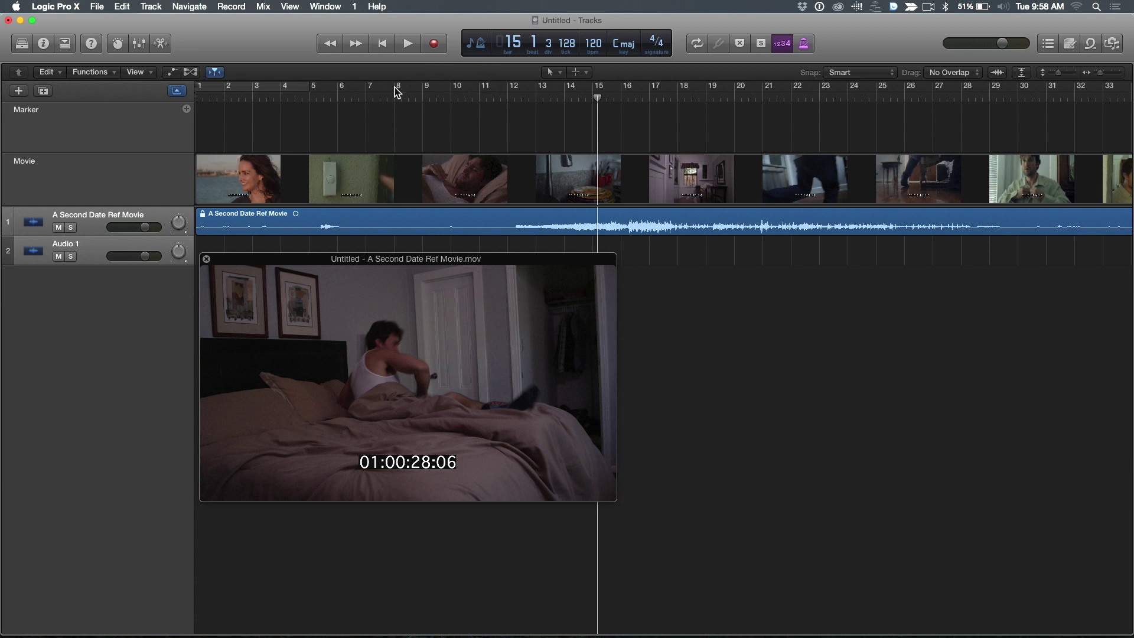
Step: Set the LCD to Beats & Time, showing SMPTE 01:00:28:06 alongside bar 15
{"action": "left_click", "coordinate": [480, 47]}
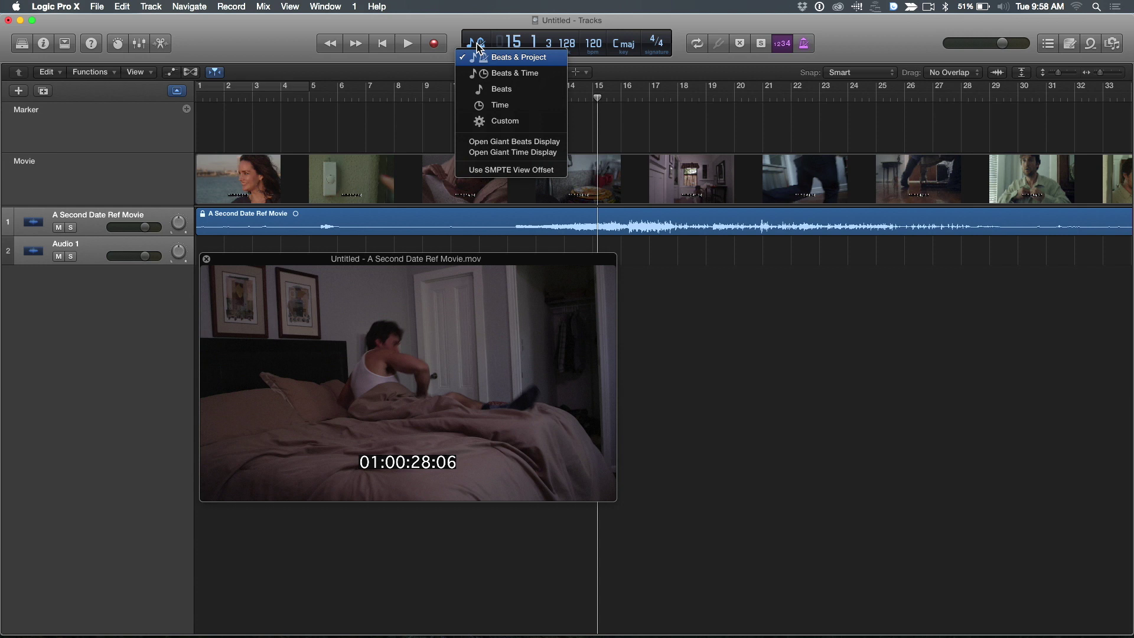
{"action": "left_click", "coordinate": [490, 73]}
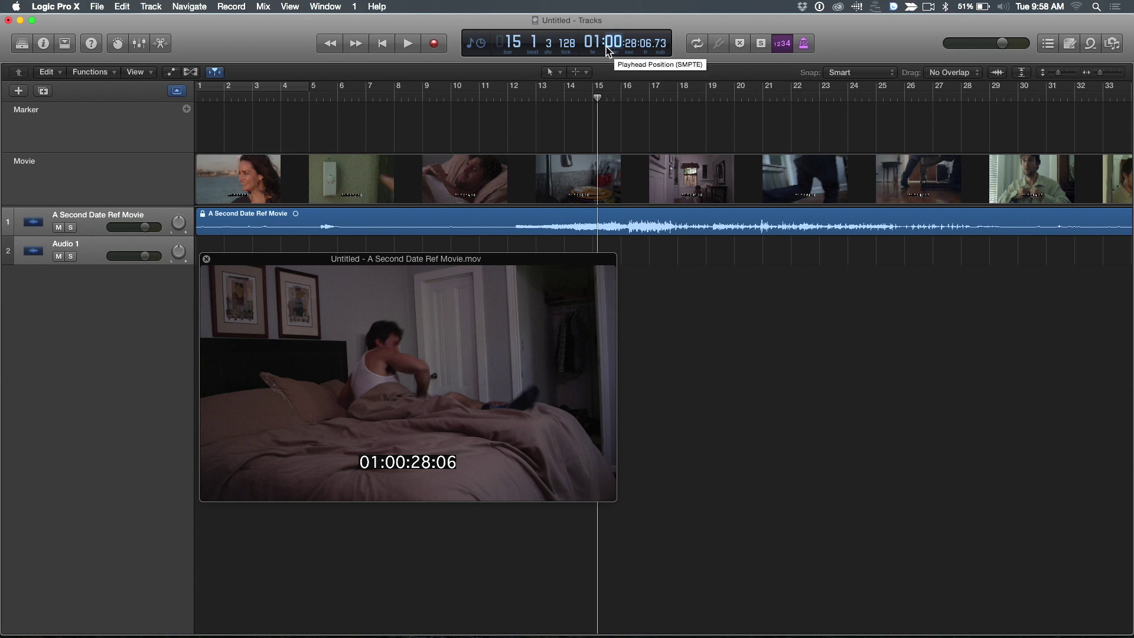
{"action": "left_click", "coordinate": [479, 46]}
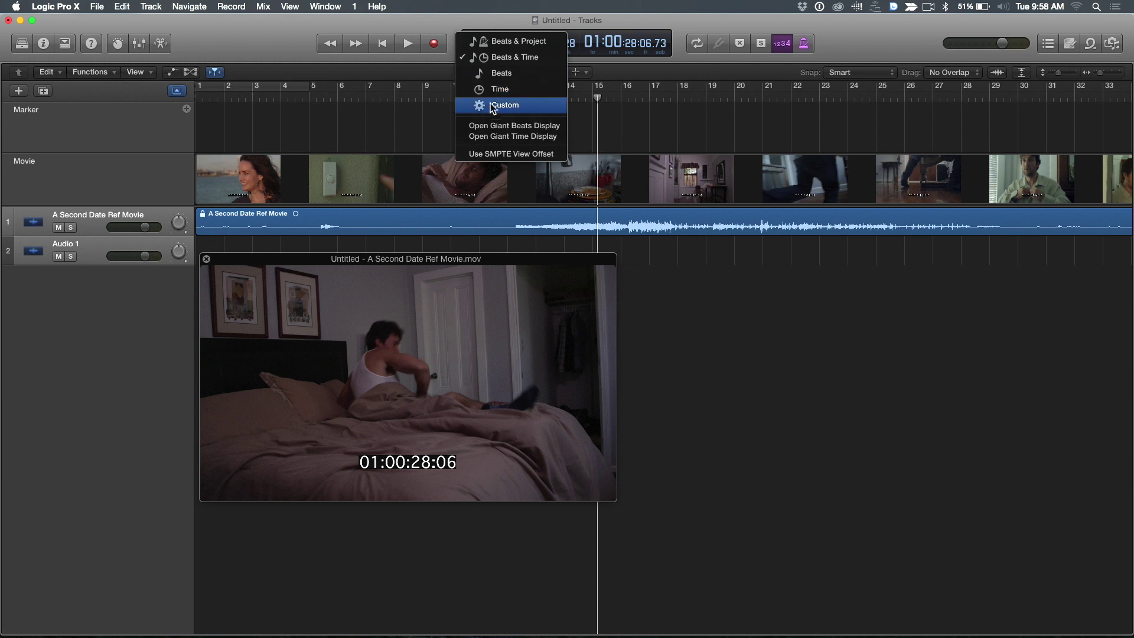
Step: Open the Giant Time Display and size it beneath the movie window to the movie's width
{"action": "left_click", "coordinate": [493, 137]}
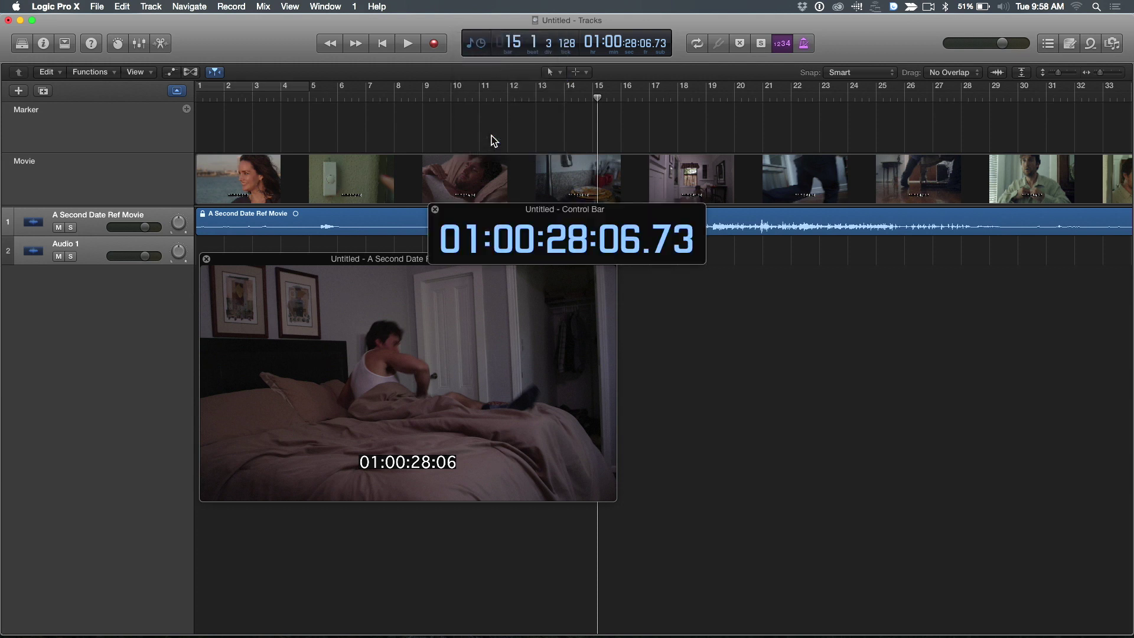
{"action": "left_click_drag", "start_coordinate": [519, 209], "coordinate": [300, 516]}
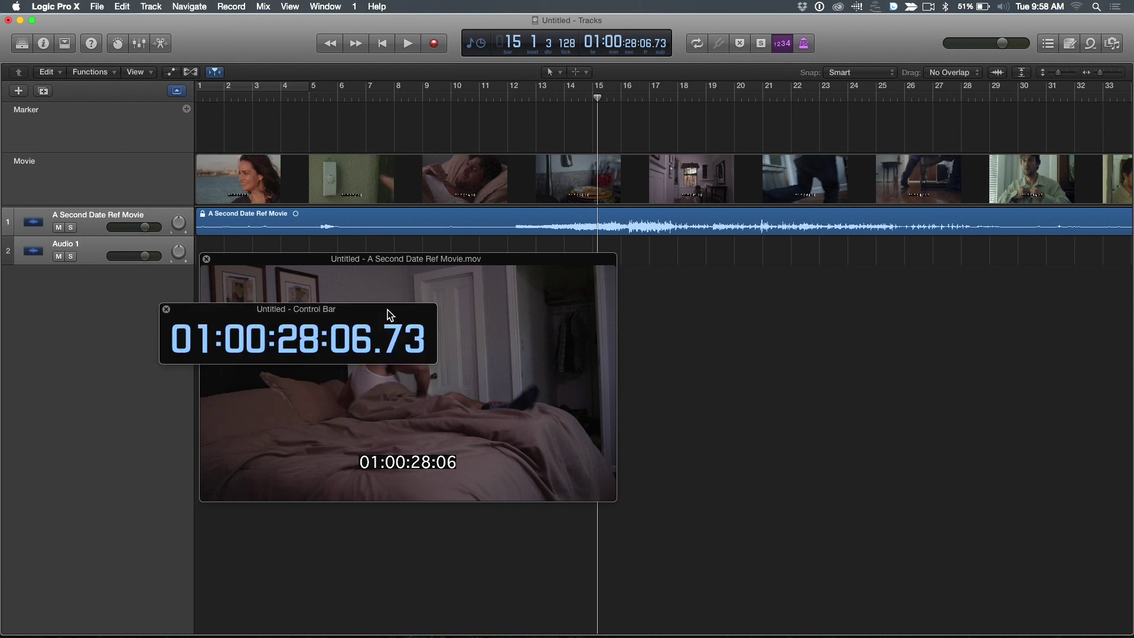
{"action": "left_click_drag", "start_coordinate": [439, 523], "coordinate": [391, 315]}
{"action": "left_click_drag", "start_coordinate": [435, 362], "coordinate": [583, 401]}
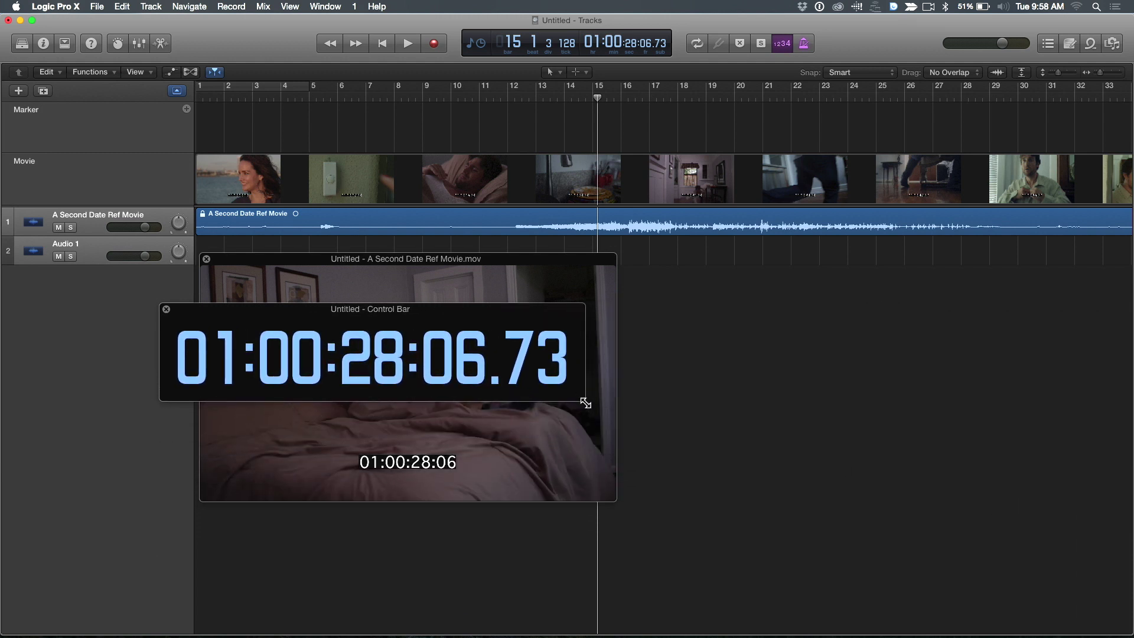
{"action": "left_click_drag", "start_coordinate": [394, 314], "coordinate": [434, 521]}
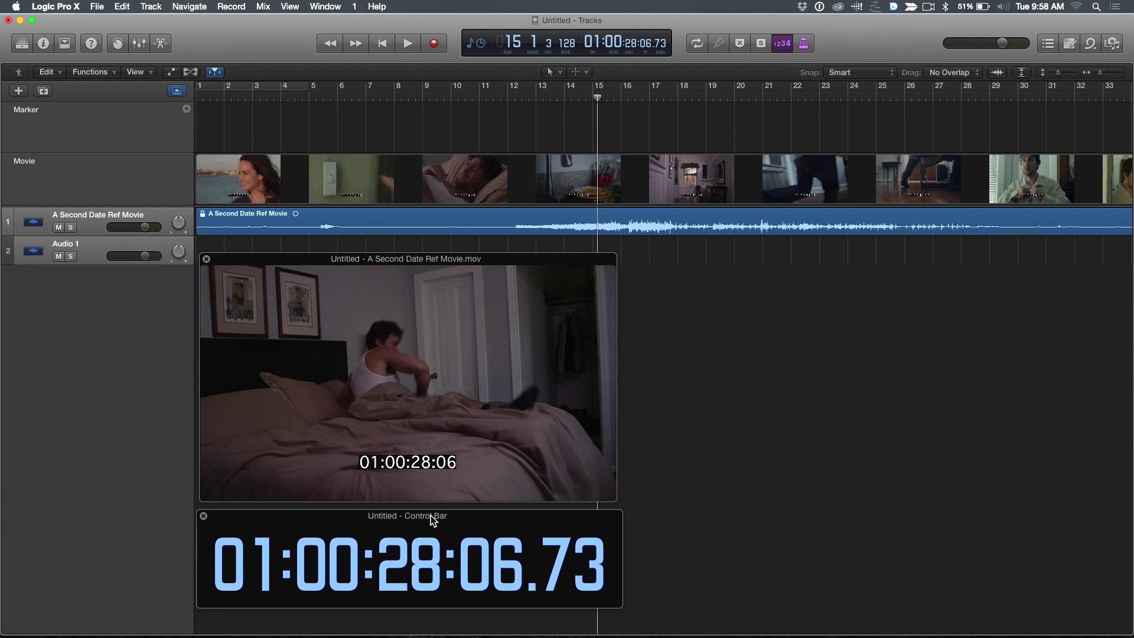
{"action": "left_click_drag", "start_coordinate": [623, 605], "coordinate": [615, 602]}
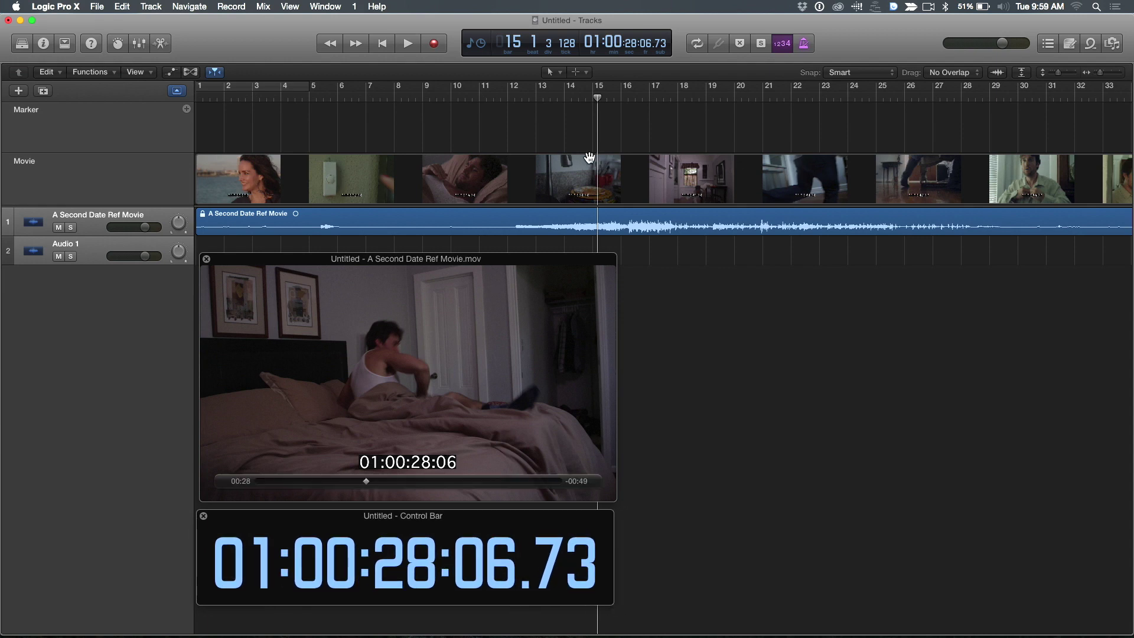
{"action": "left_click_drag", "start_coordinate": [587, 94], "coordinate": [324, 83]}
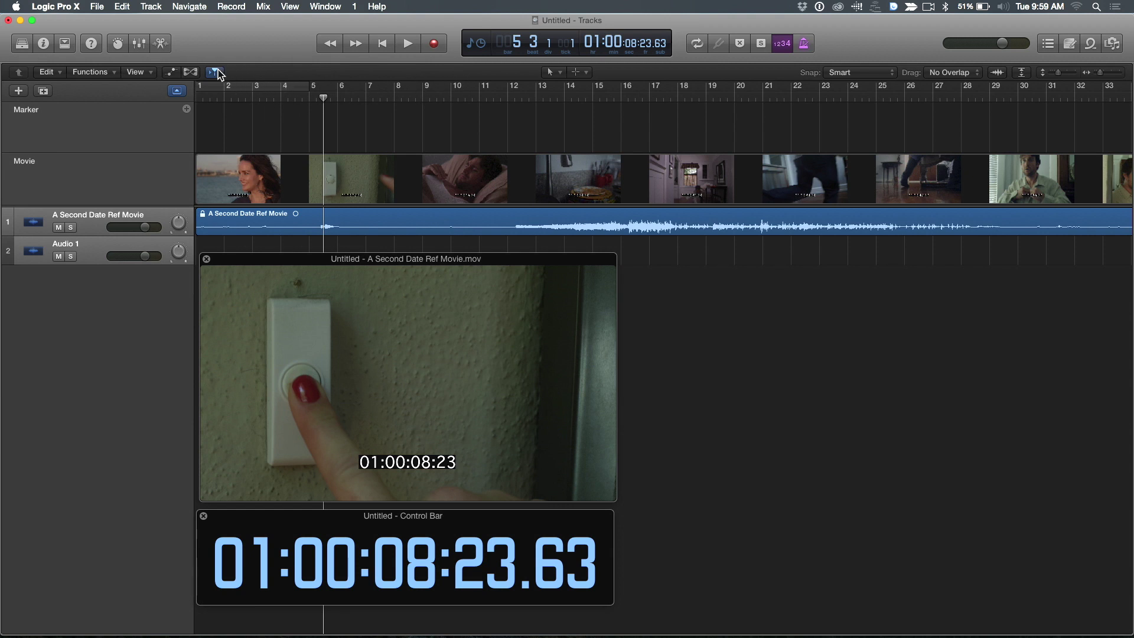
Step: Show the secondary real-time ruler, then scrub the playhead to 01:00:08:11.64 at the doorbell touch
{"action": "left_click", "coordinate": [150, 75]}
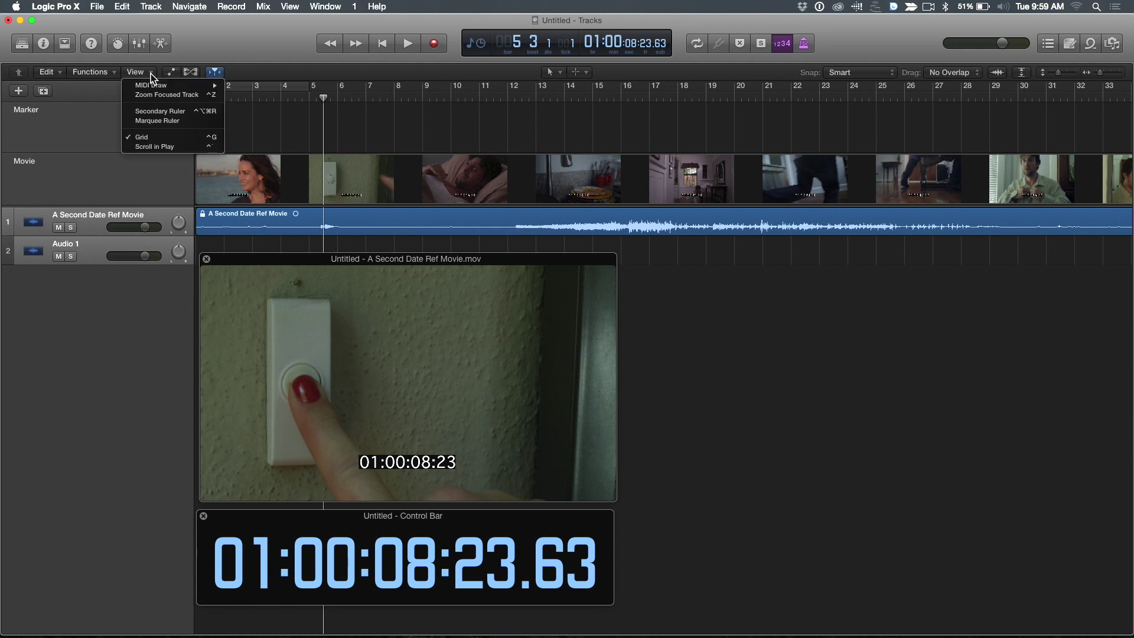
{"action": "left_click", "coordinate": [163, 112]}
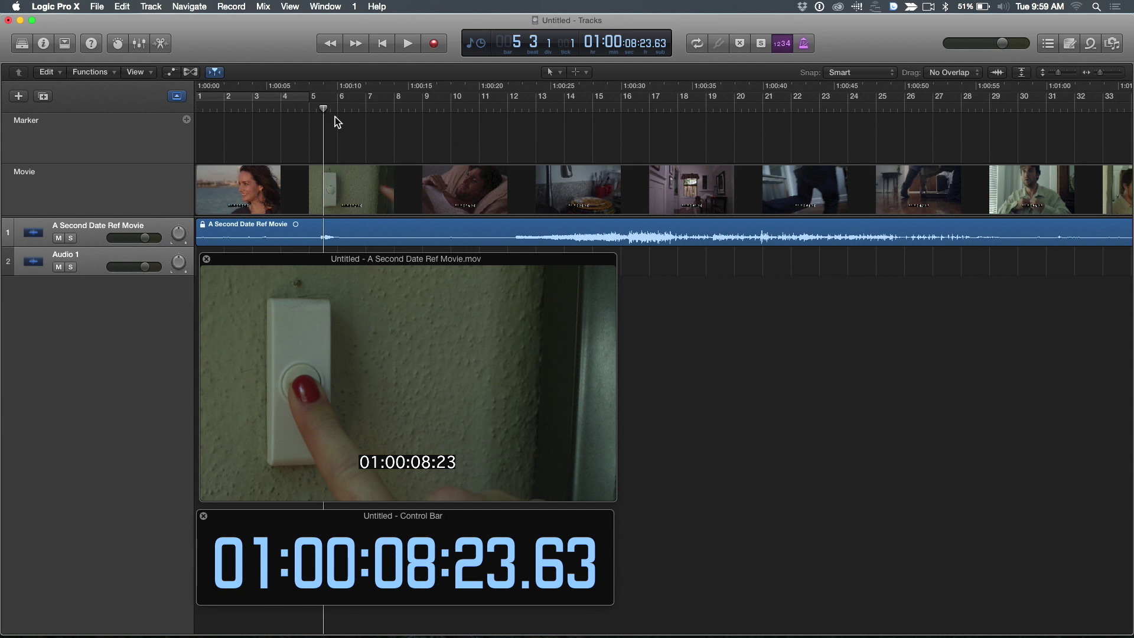
{"action": "left_click_drag", "start_coordinate": [436, 113], "coordinate": [318, 110]}
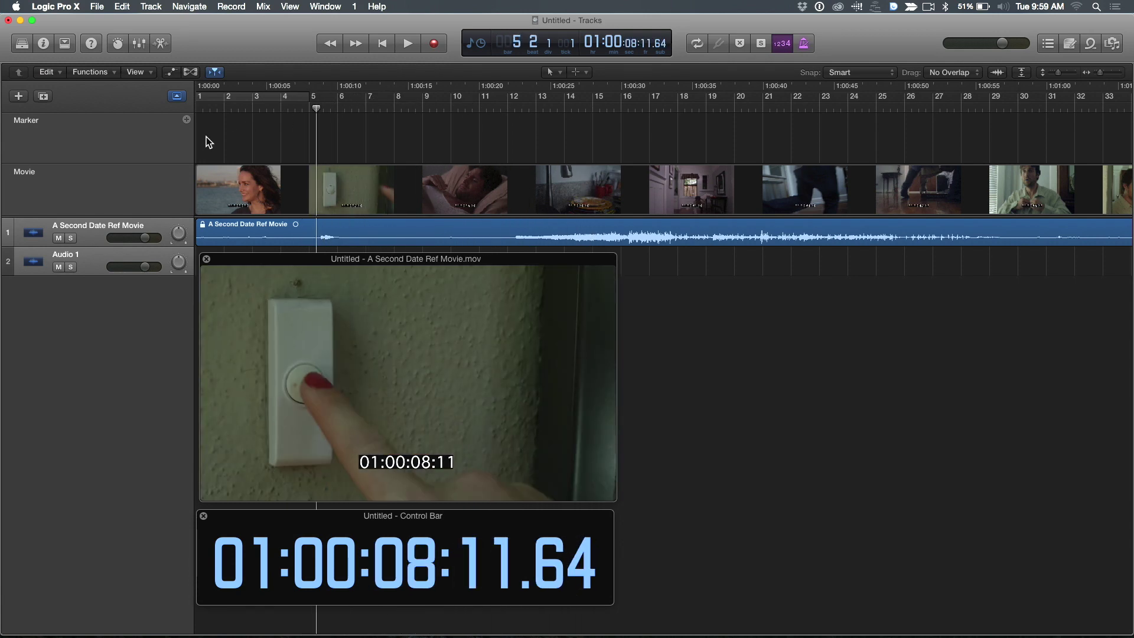
{"action": "left_click", "coordinate": [40, 172]}
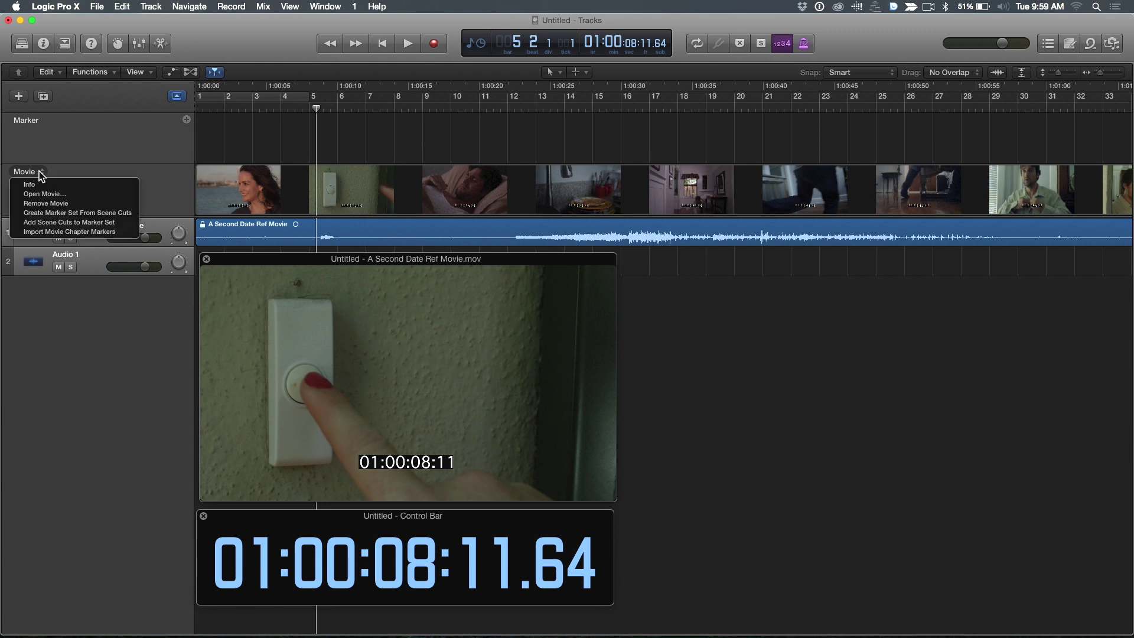
Step: Import the movie chapter markers and inspect Romantic Music, Morning Radio Music and Frenetic Music
{"action": "left_click", "coordinate": [61, 232]}
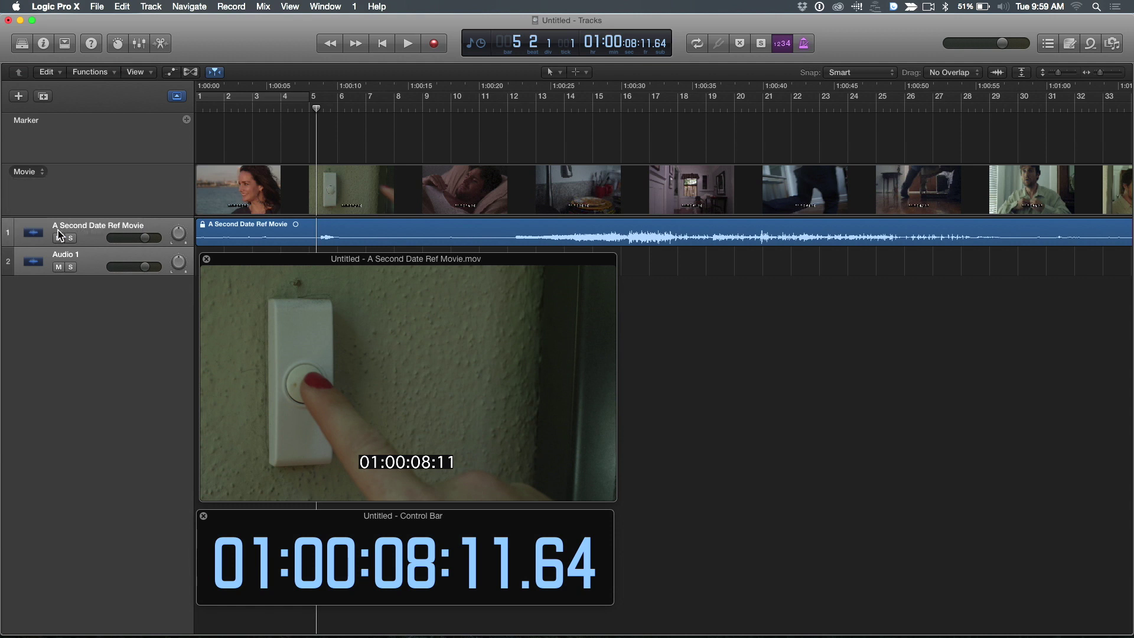
{"action": "left_click", "coordinate": [262, 122]}
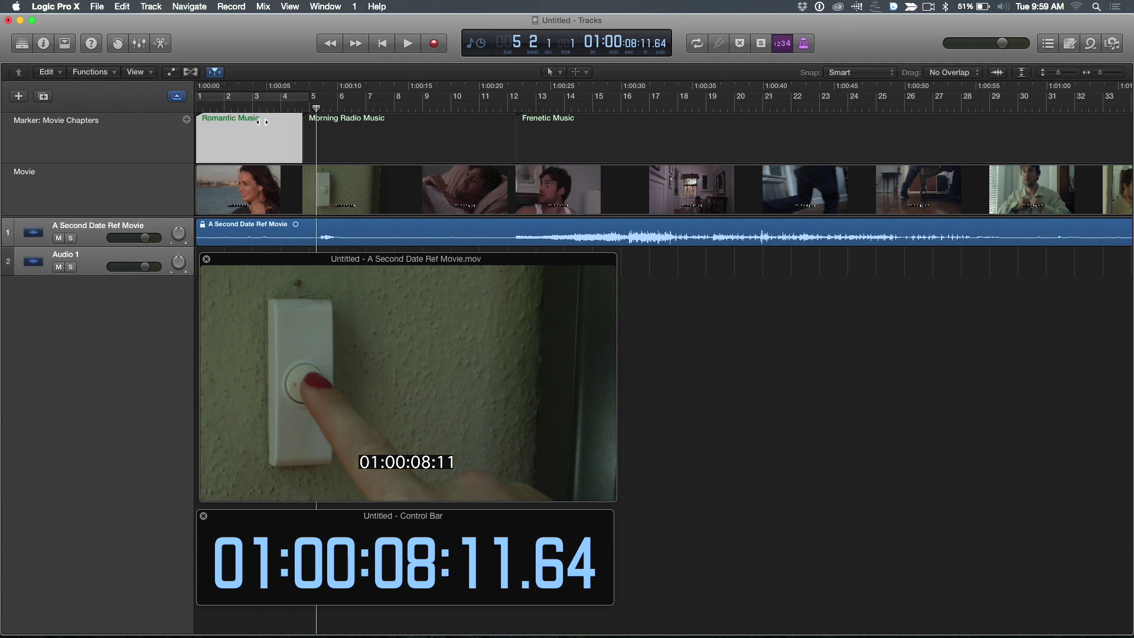
{"action": "left_click", "coordinate": [333, 144]}
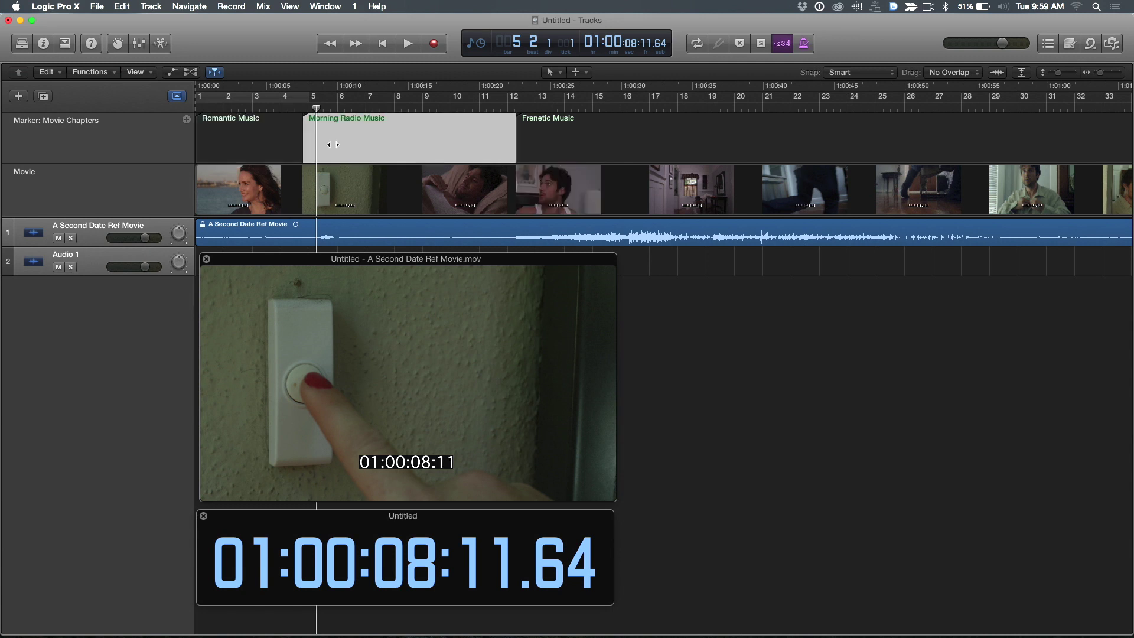
{"action": "left_click", "coordinate": [575, 142]}
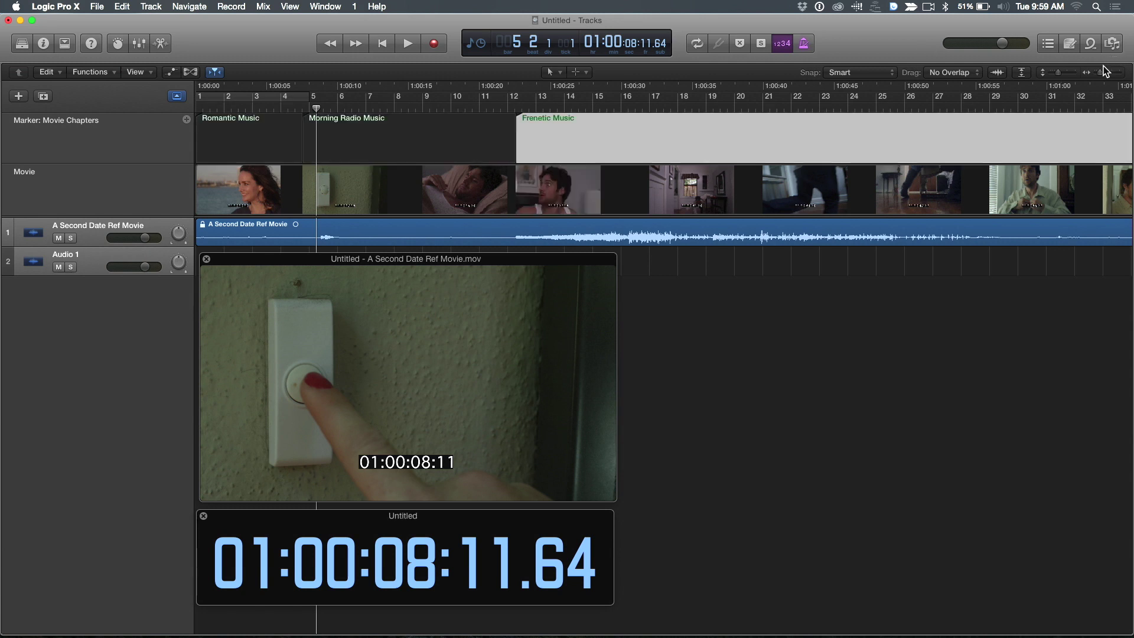
{"action": "left_click_drag", "start_coordinate": [1102, 74], "coordinate": [1101, 75]}
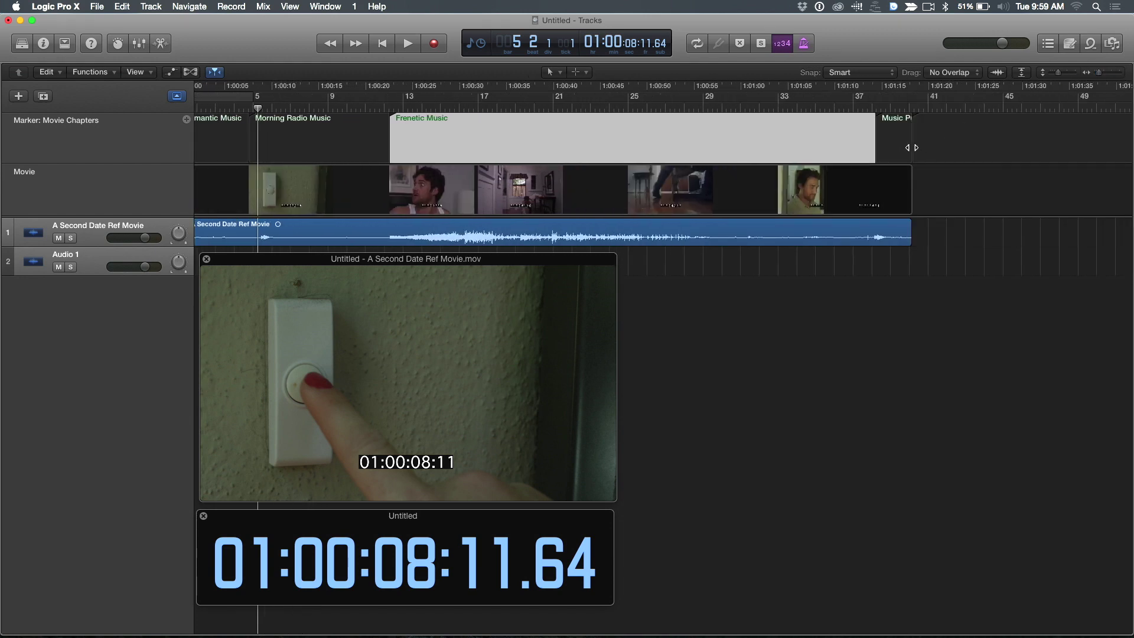
Step: Check the Morning Radio Music, Frenetic Music and final Music Punch markers across the whole film
{"action": "left_click", "coordinate": [894, 138]}
{"action": "left_click", "coordinate": [782, 137]}
{"action": "left_click", "coordinate": [896, 138]}
{"action": "left_click", "coordinate": [713, 147]}
{"action": "left_click", "coordinate": [330, 141]}
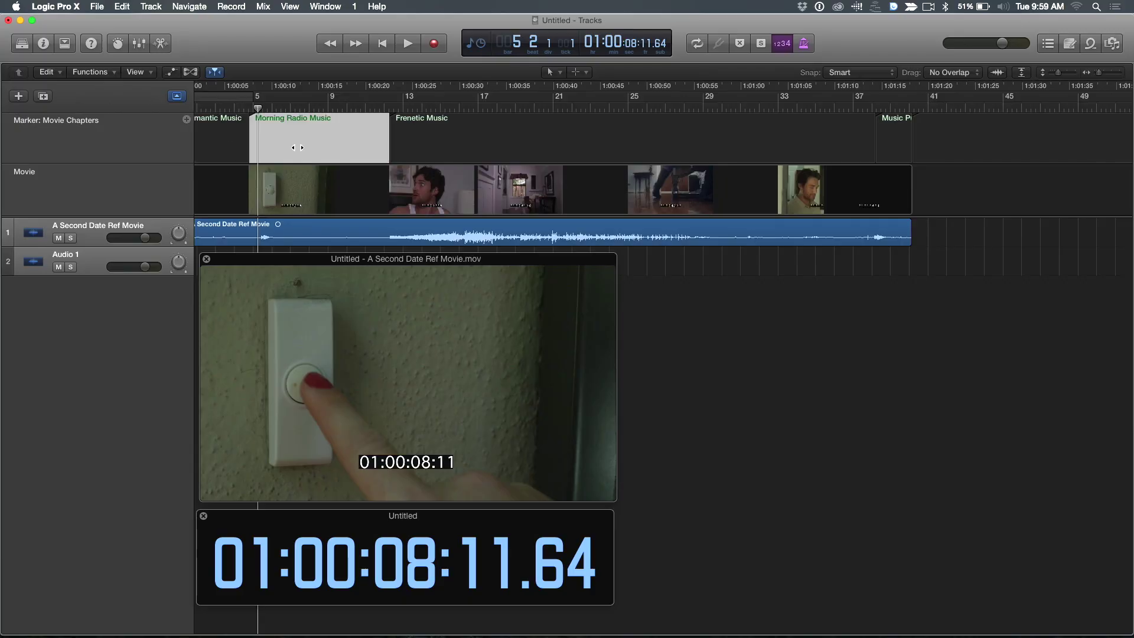
{"action": "left_click", "coordinate": [511, 133]}
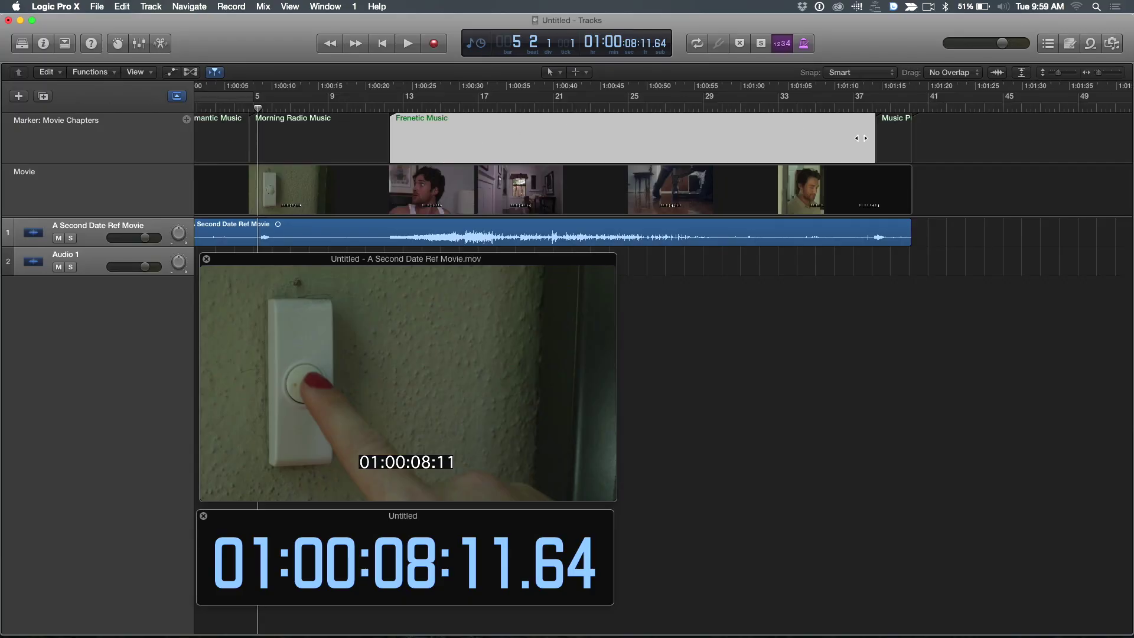
{"action": "left_click", "coordinate": [895, 143]}
{"action": "scroll", "coordinate": [895, 143], "scroll_direction": "left", "scroll_amount": 2}
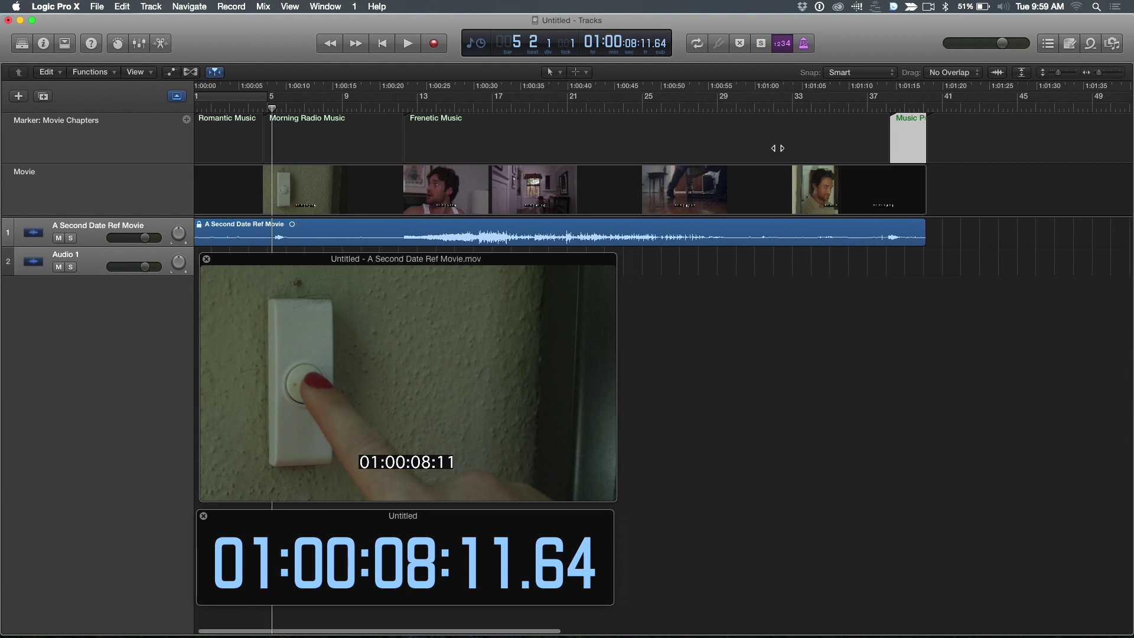
{"action": "scroll", "coordinate": [778, 148], "scroll_direction": "left", "scroll_amount": 1}
{"action": "left_click", "coordinate": [569, 145]}
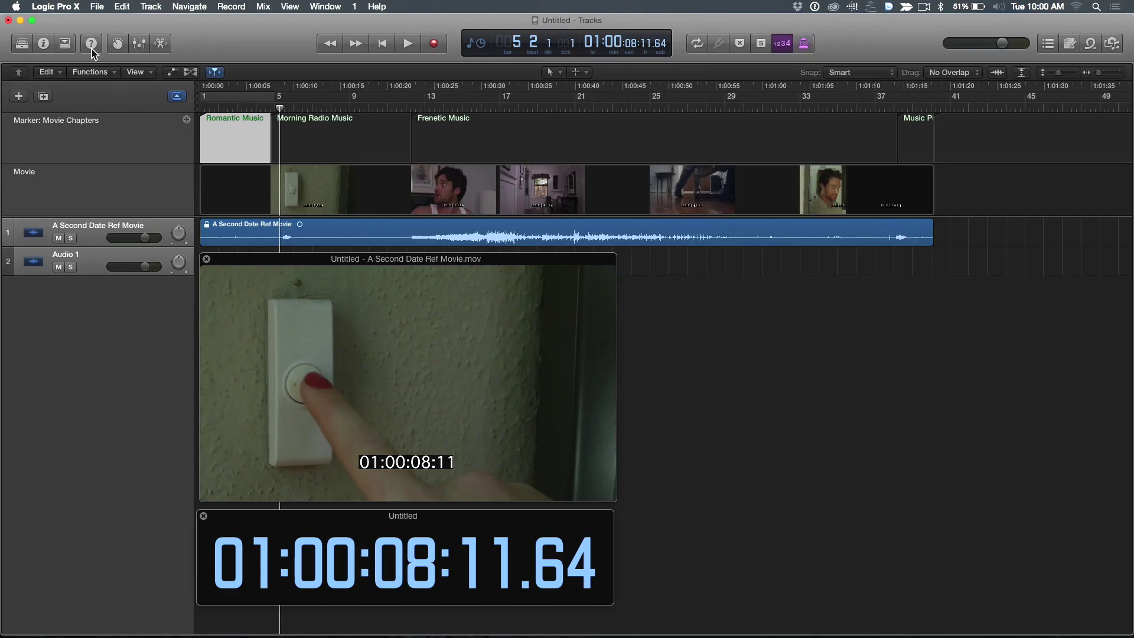
Step: Choose File > Save as Template… to bring up the Save Template as dialog
{"action": "left_click", "coordinate": [94, 7]}
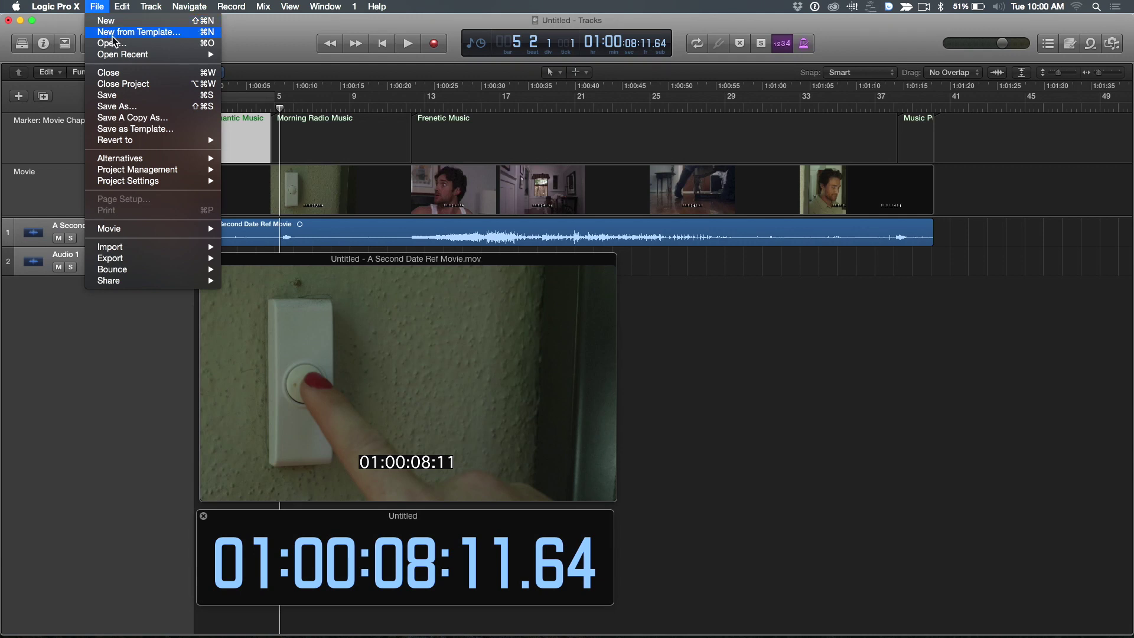
{"action": "left_click", "coordinate": [129, 128]}
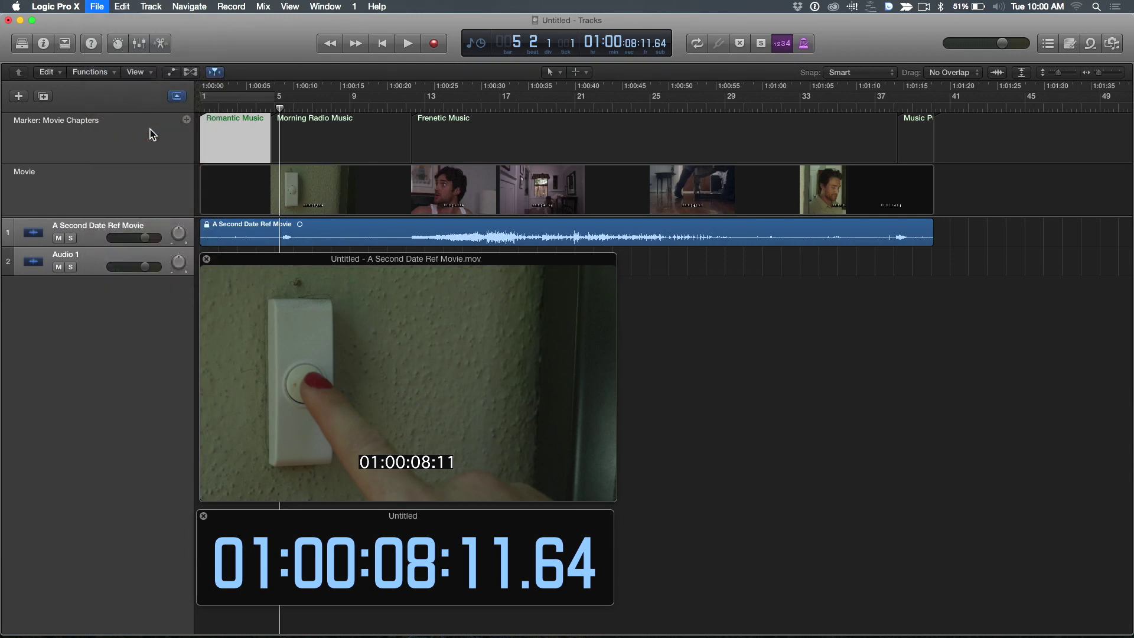